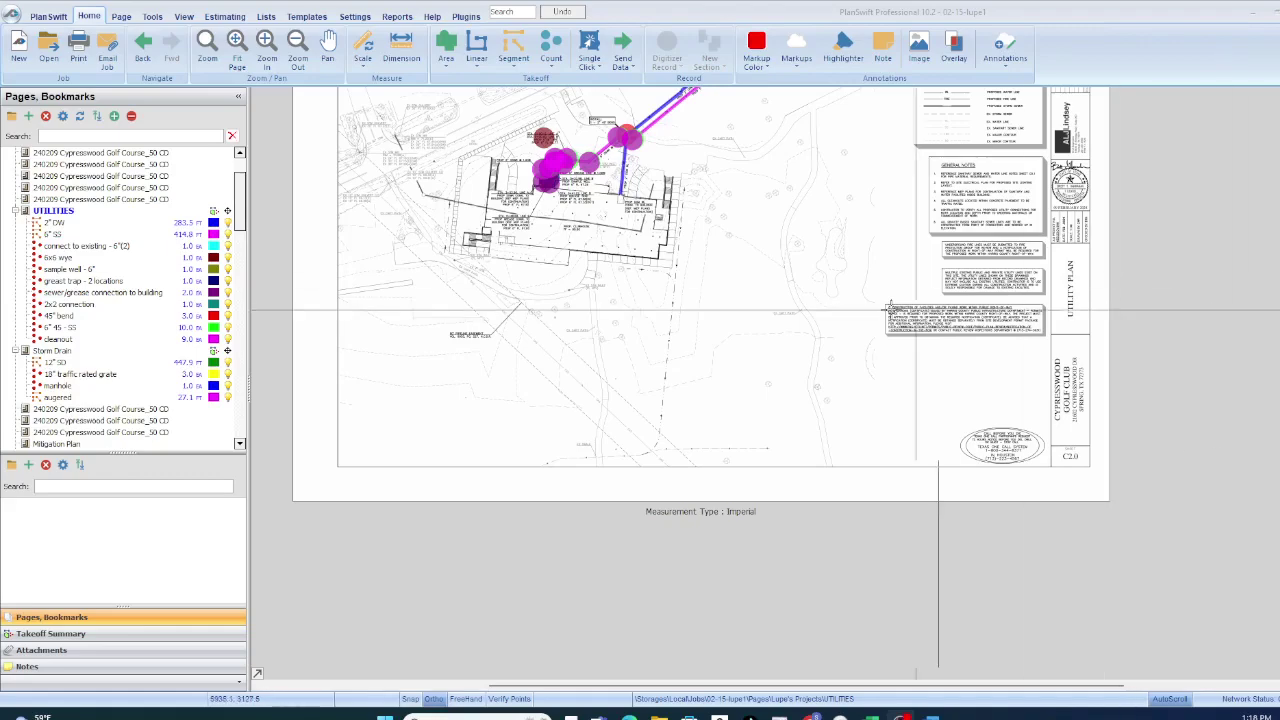
# Examine the utility plan sheet, including the general notes and title block beside the drawing.
pyautogui.scroll(3, 663, 362)
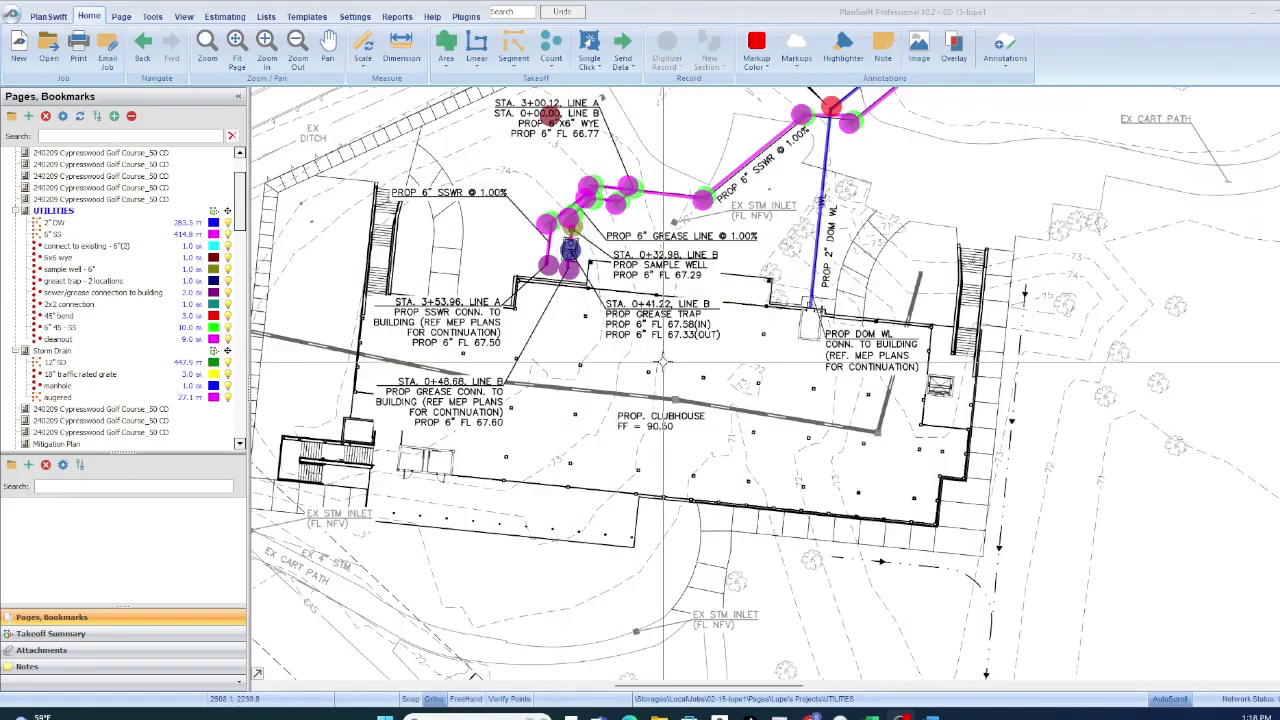
pyautogui.scroll(-4, 663, 362)
pyautogui.scroll(3, 1125, 432)
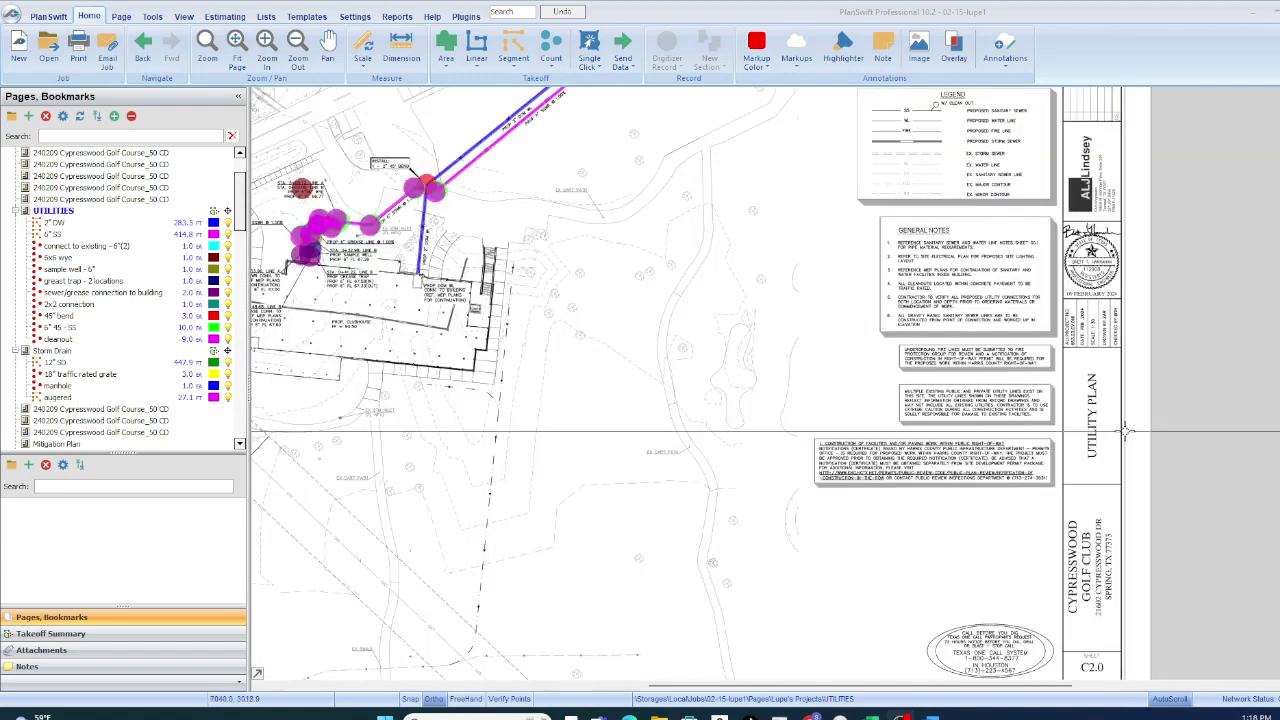
pyautogui.scroll(3, 1125, 432)
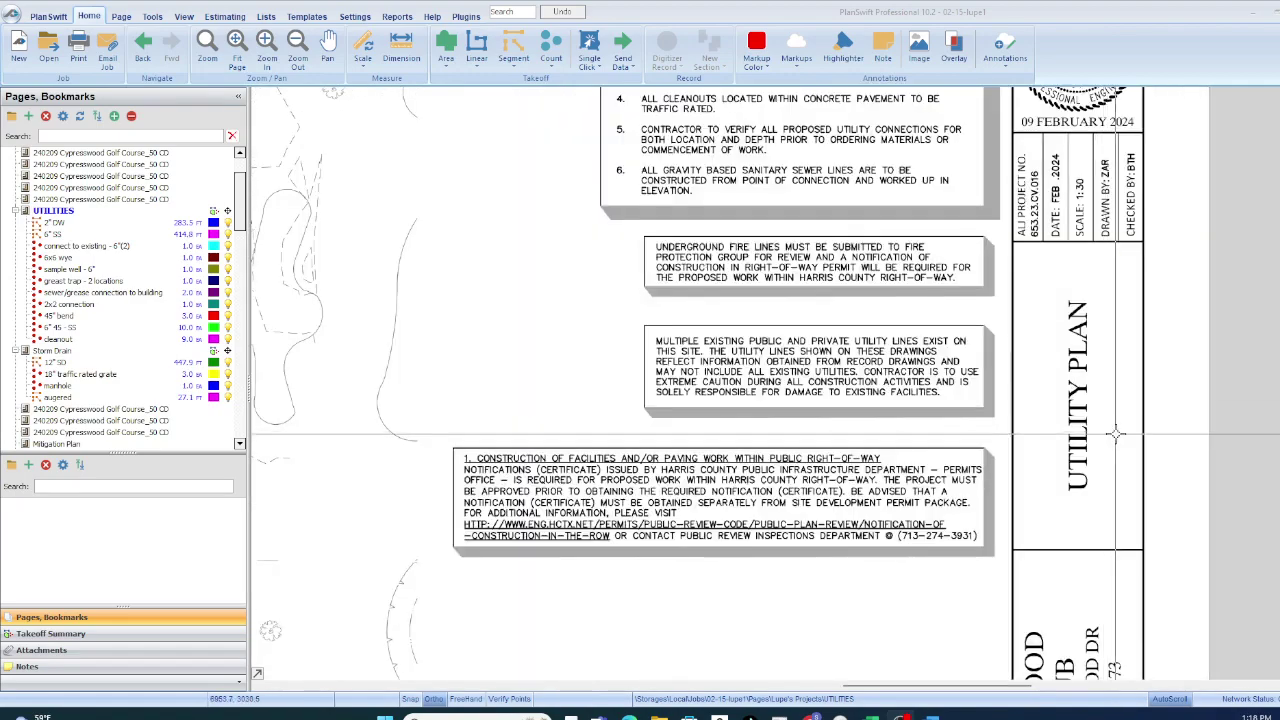
pyautogui.scroll(-5, 1118, 433)
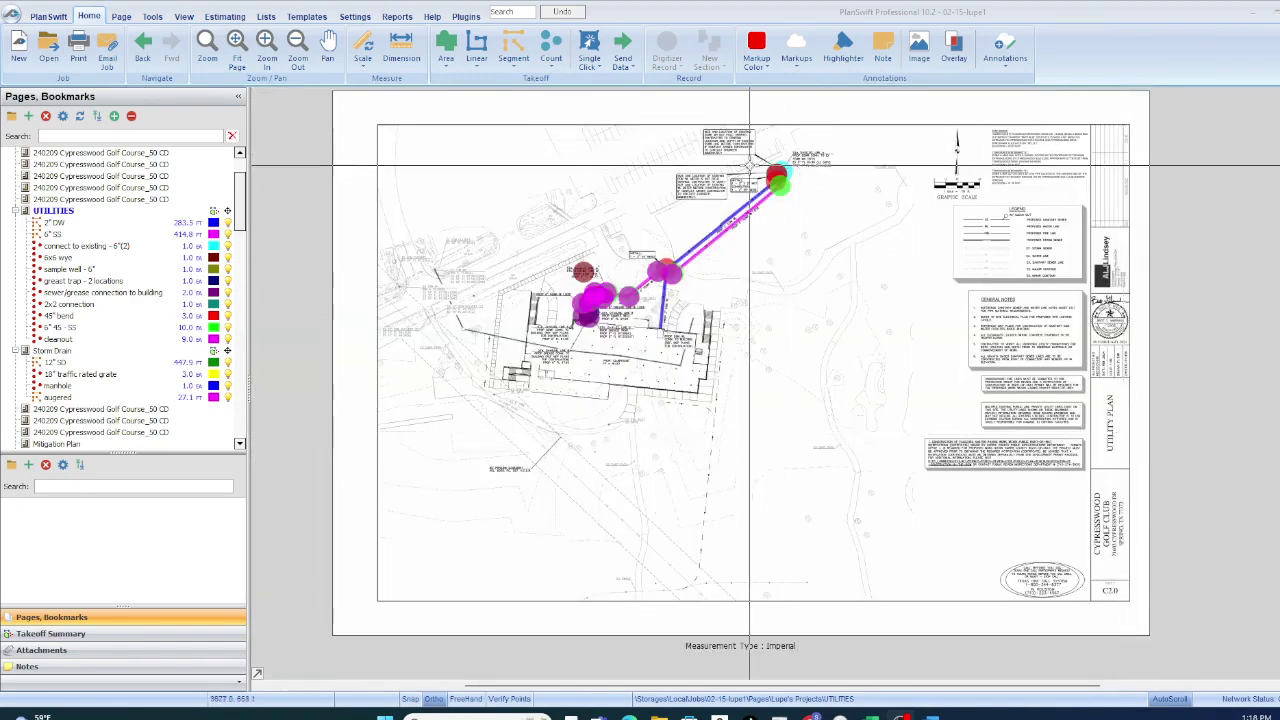
# Inspect the 2" domestic water and 6" sanitary sewer takeoff runs between the existing connections and the clubhouse.
pyautogui.scroll(4, 749, 163)
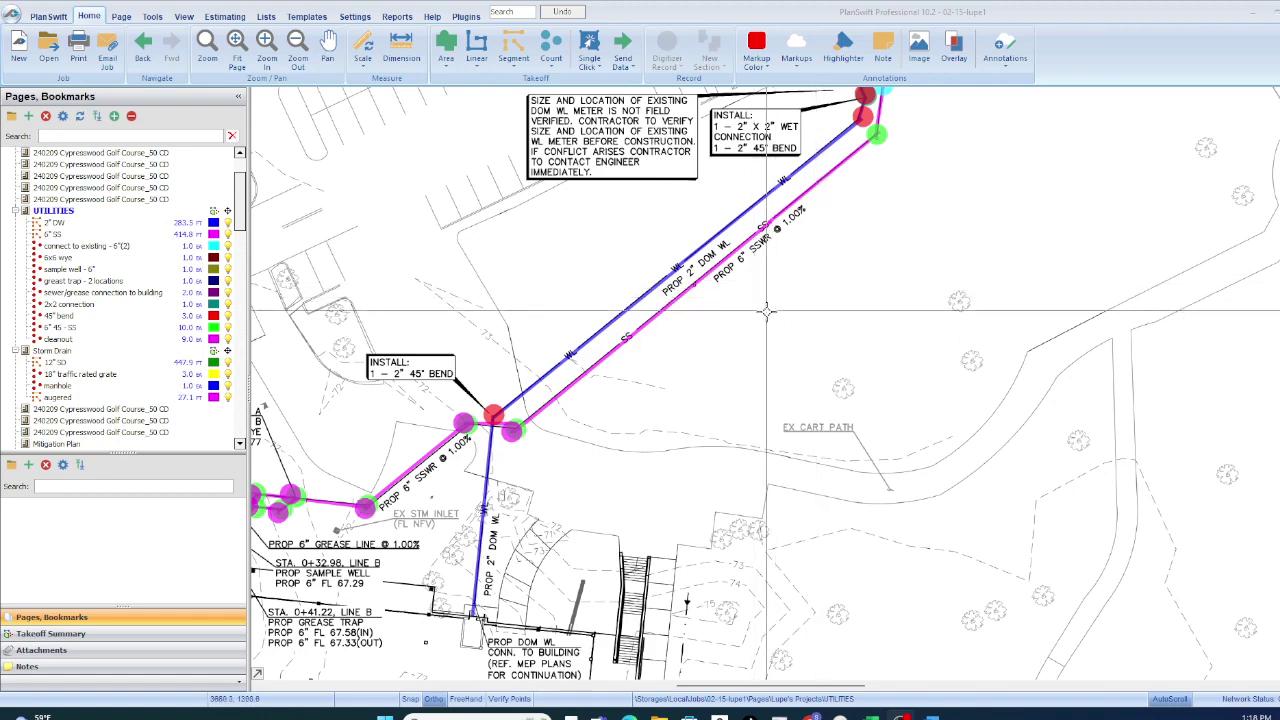
pyautogui.scroll(3, 549, 407)
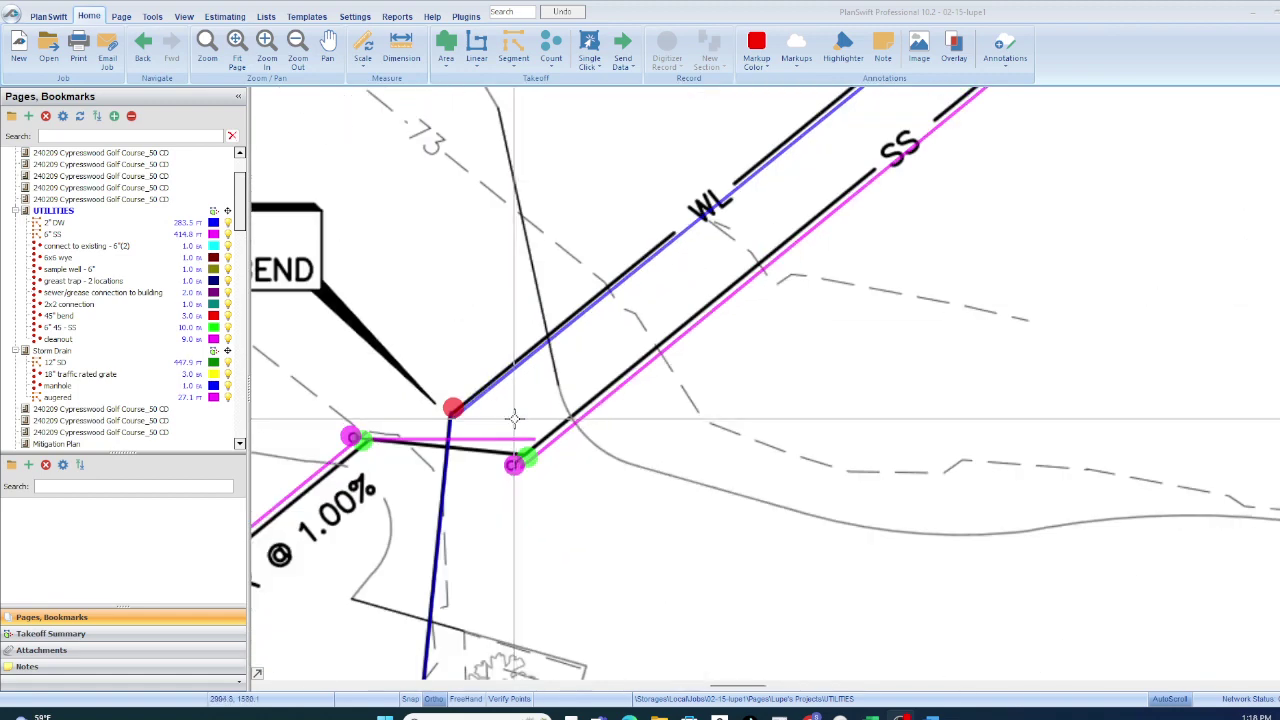
pyautogui.scroll(-1, 582, 410)
pyautogui.scroll(-1, 582, 410)
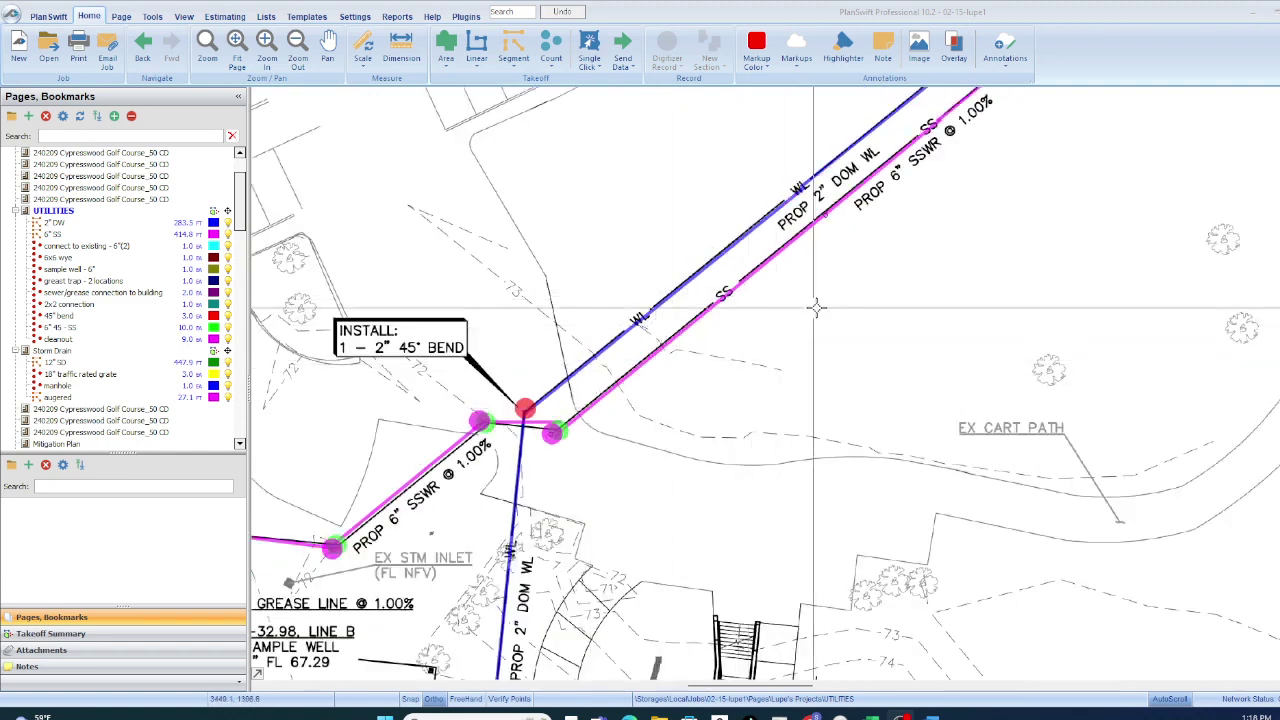
pyautogui.scroll(-1, 806, 343)
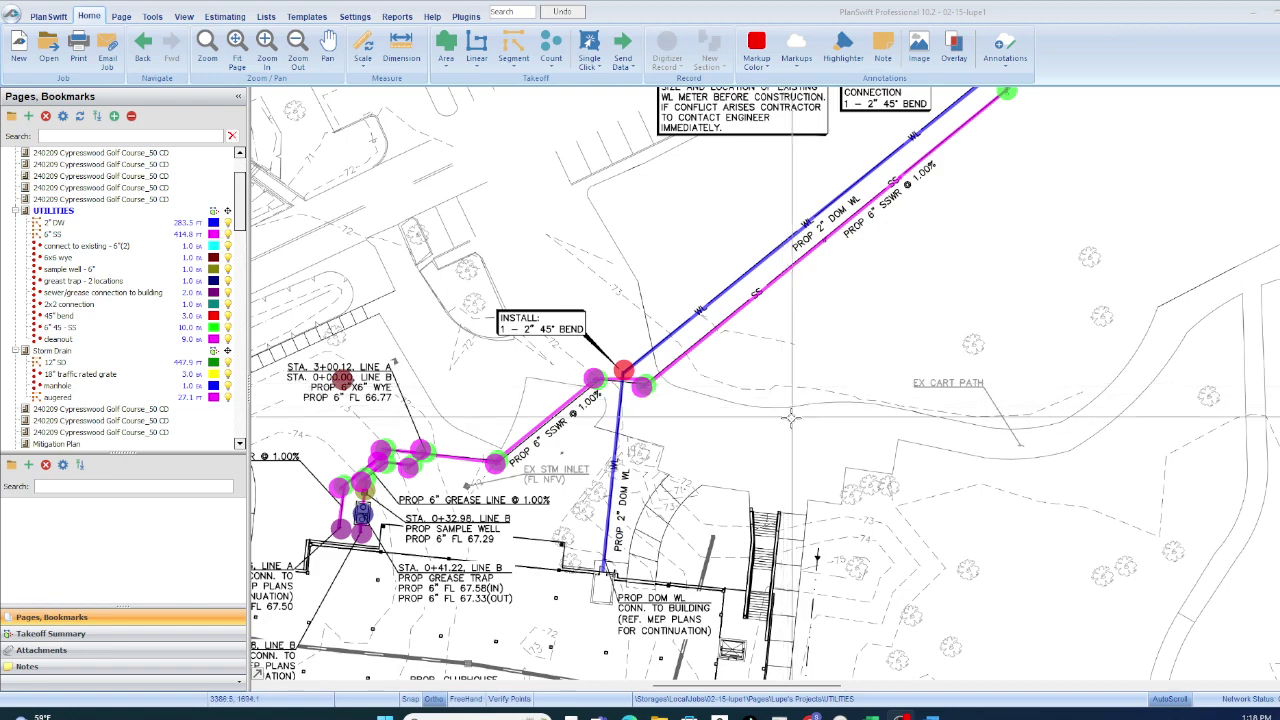
pyautogui.scroll(-1, 780, 405)
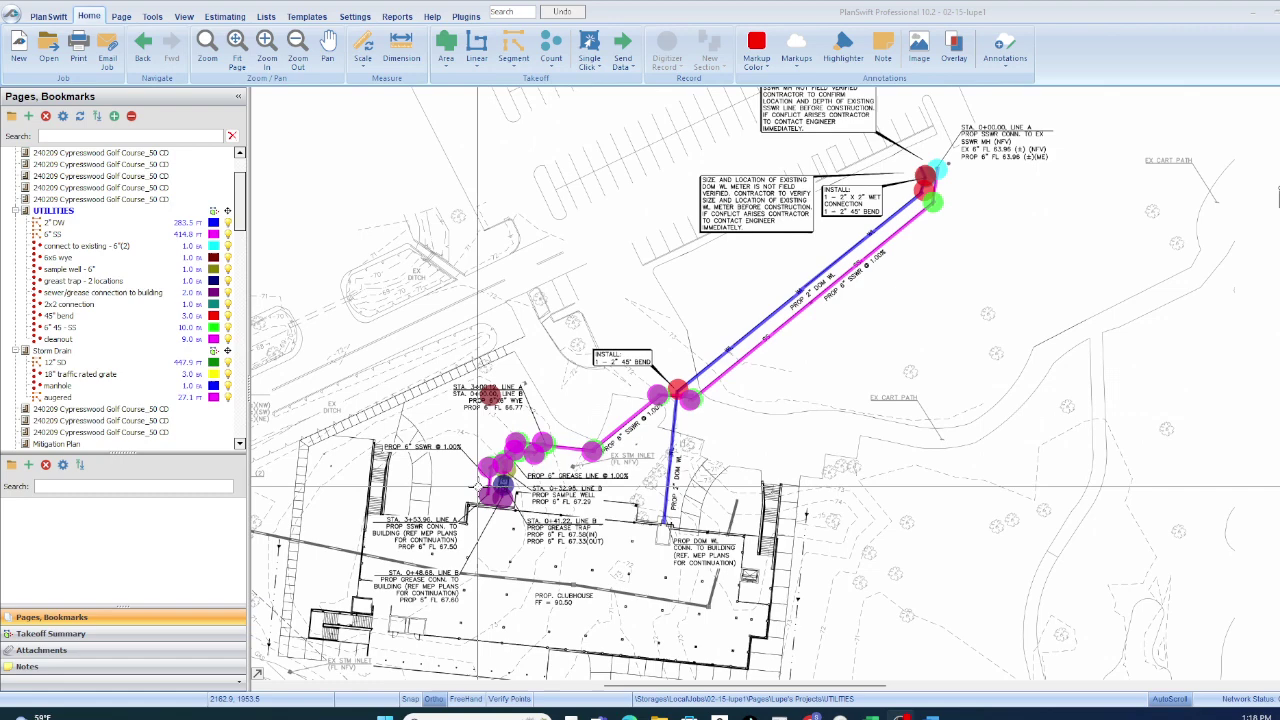
# Examine the 2" 45° bend and follow the 2" domestic water line to its building connection.
pyautogui.scroll(2, 655, 410)
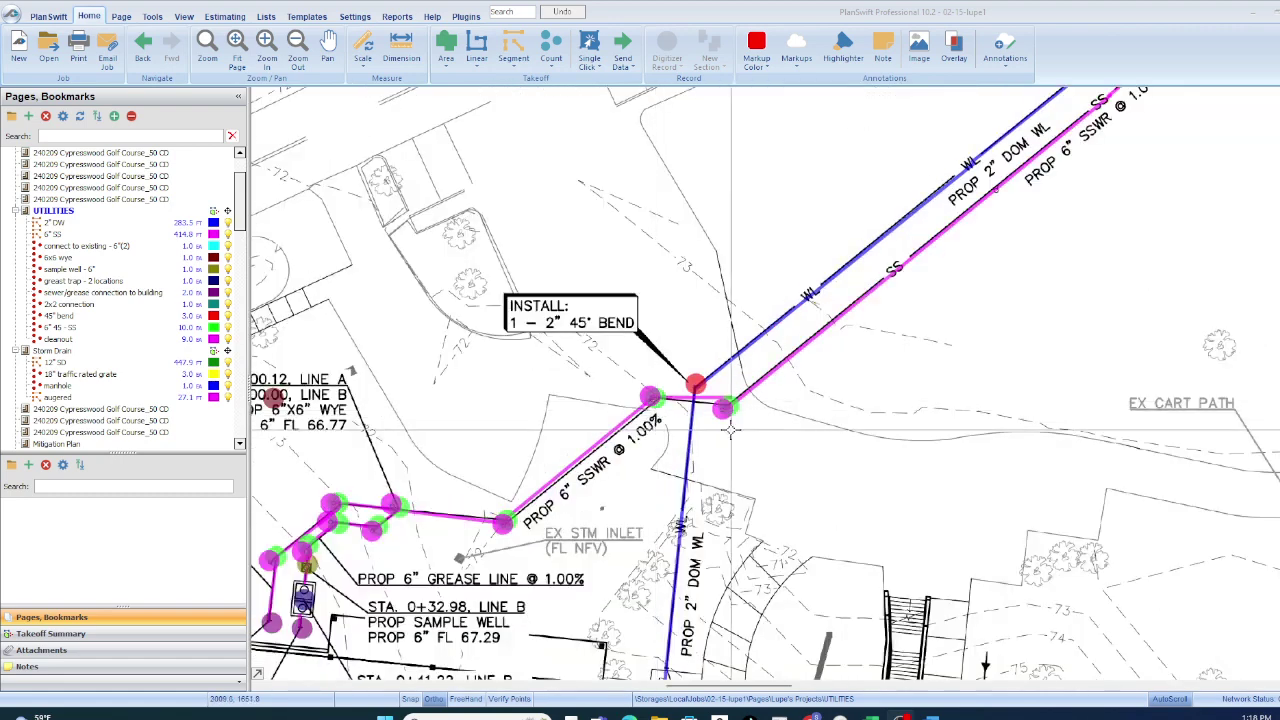
pyautogui.scroll(-2, 715, 412)
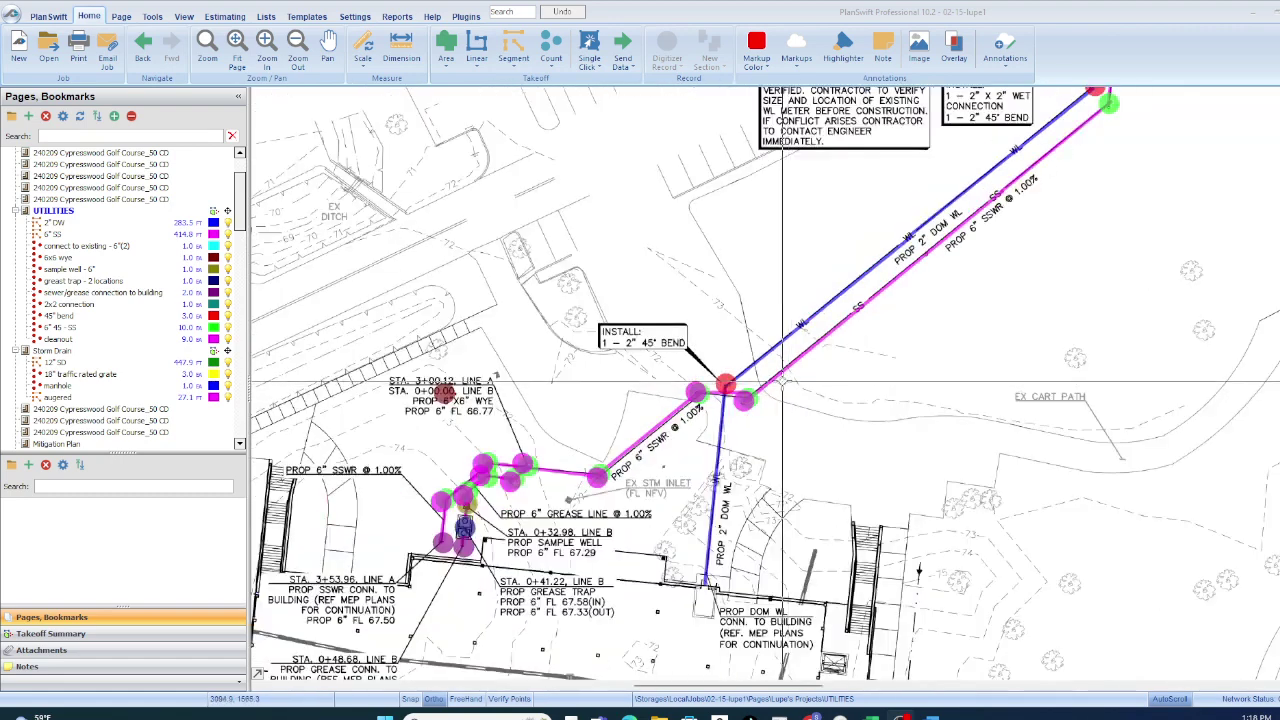
pyautogui.scroll(2, 638, 388)
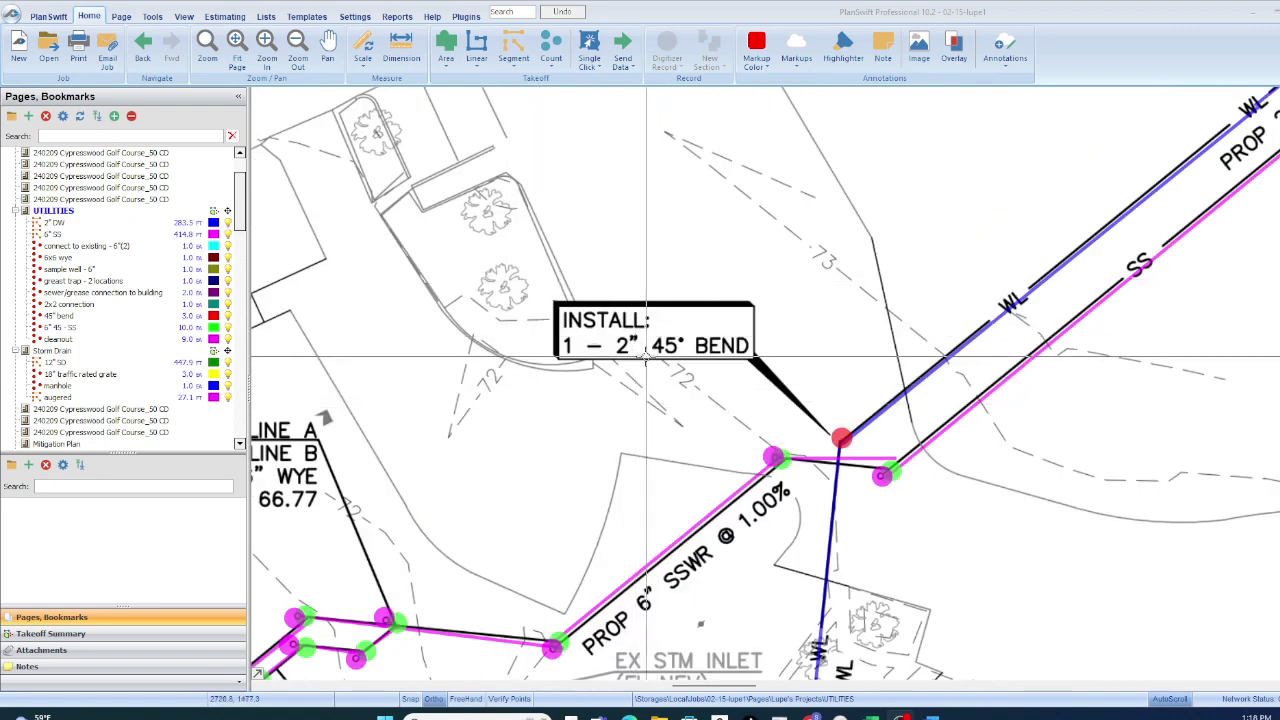
pyautogui.scroll(-2, 646, 358)
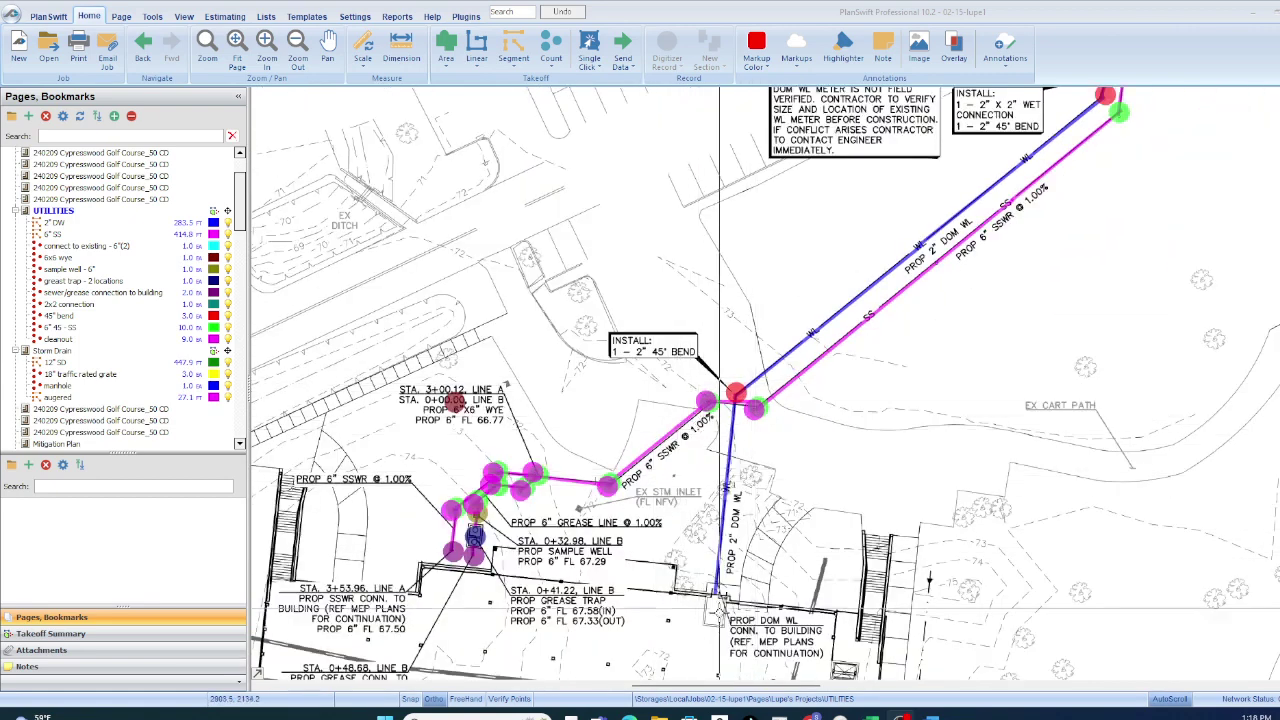
pyautogui.scroll(2, 725, 610)
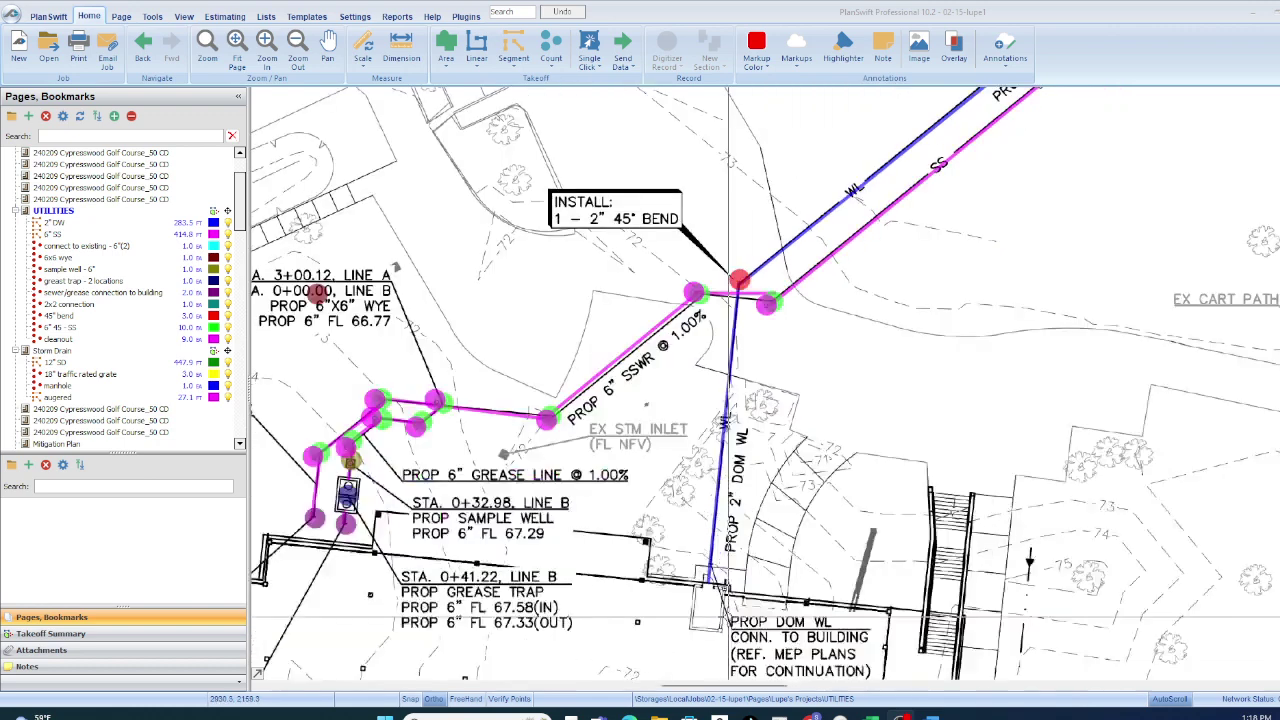
pyautogui.scroll(2, 728, 616)
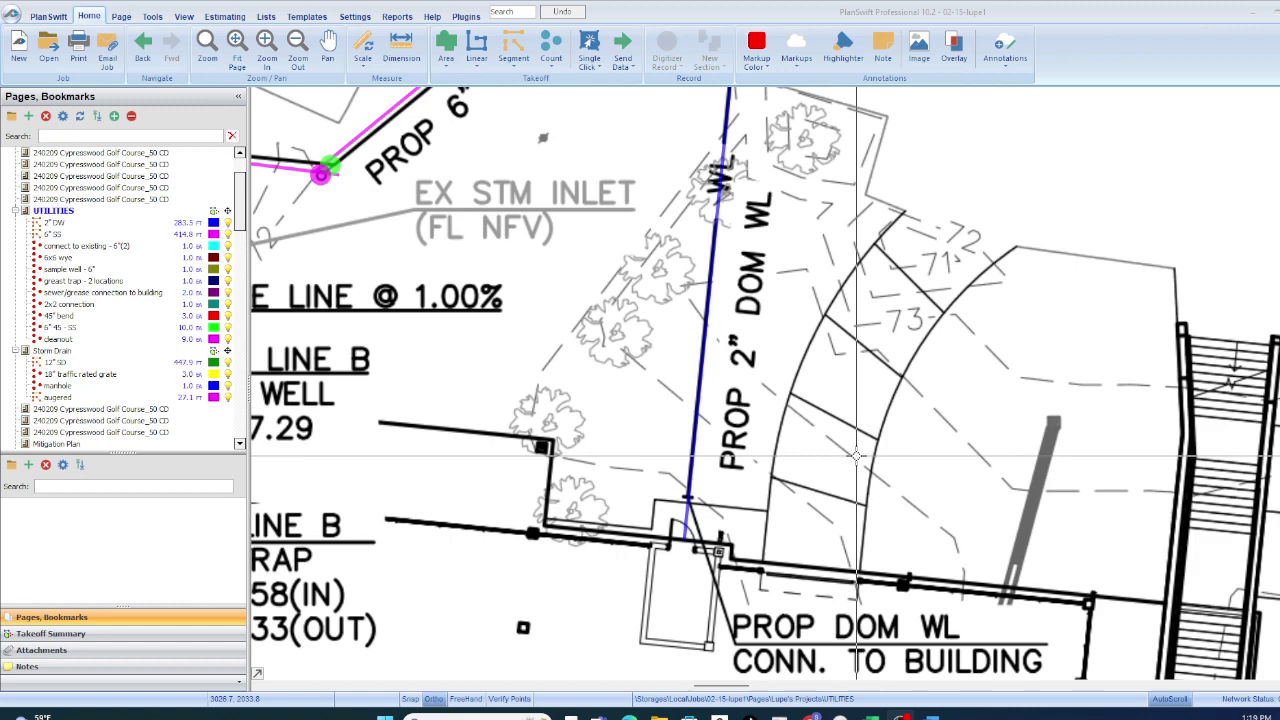
pyautogui.scroll(-2, 856, 456)
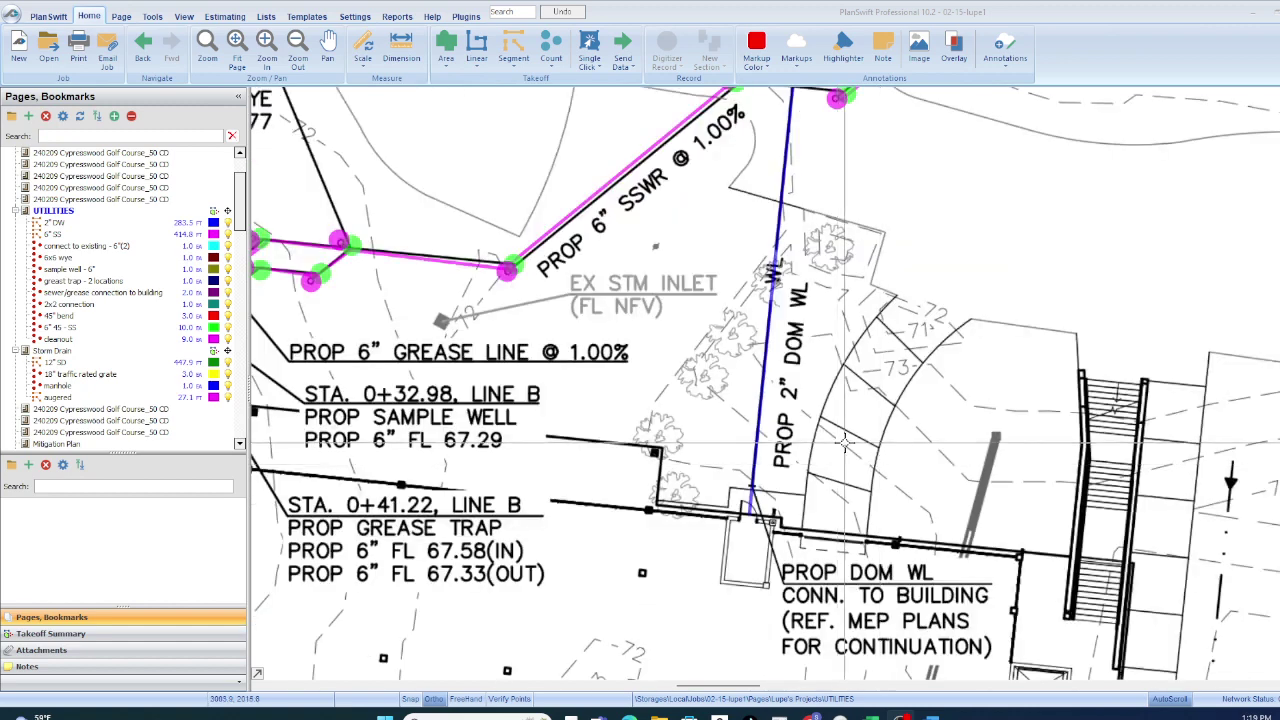
pyautogui.scroll(-1, 845, 443)
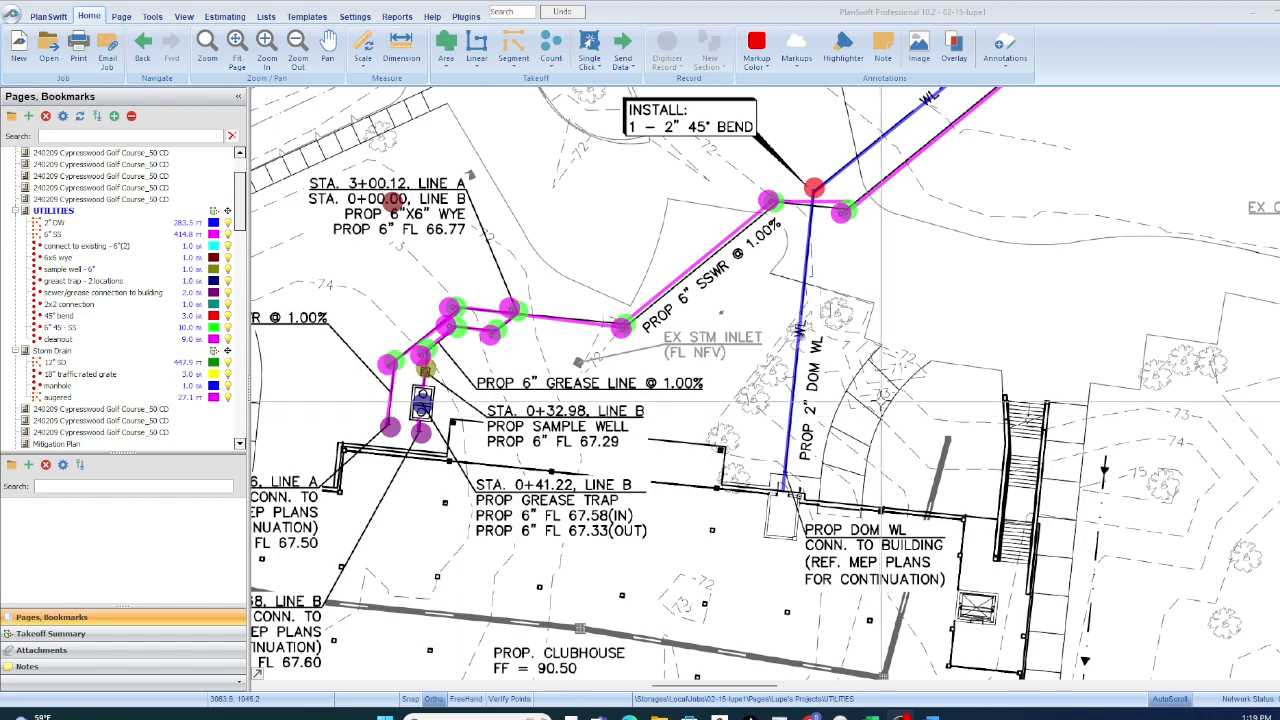
# Inspect the grease trap, sample well and 6" sewer fittings marked near the clubhouse.
pyautogui.scroll(-1, 880, 402)
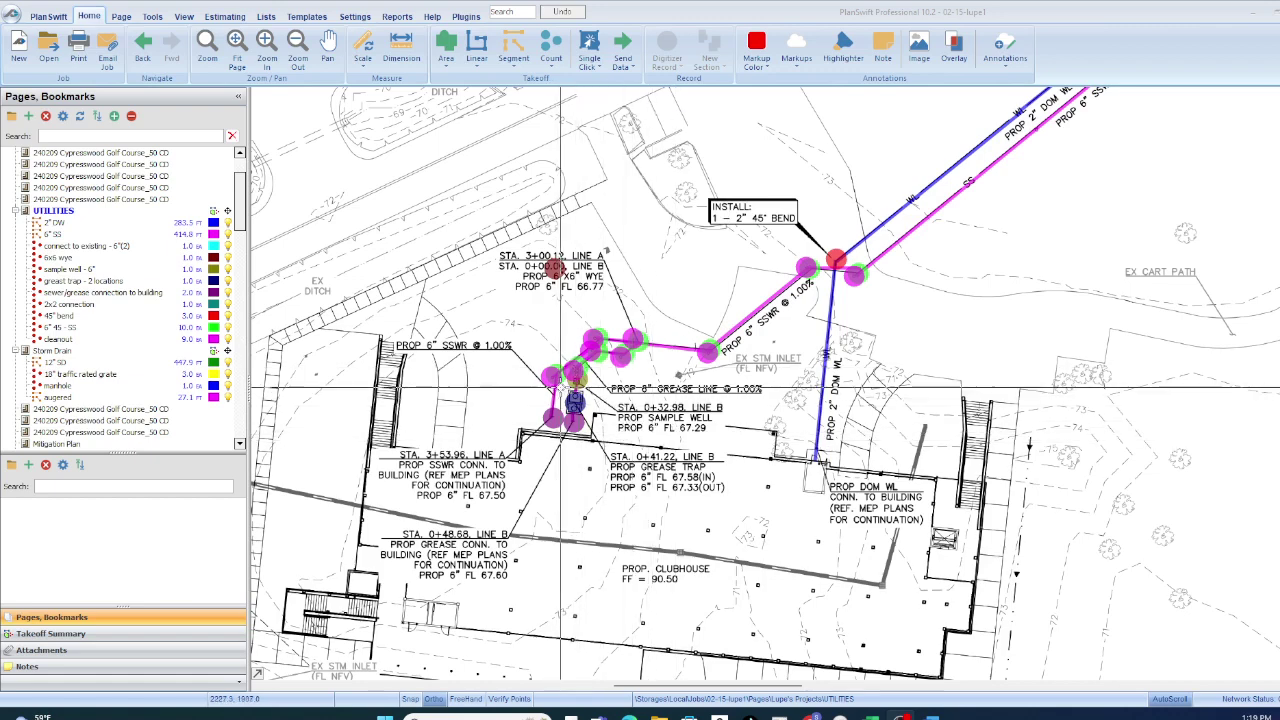
pyautogui.scroll(2, 563, 386)
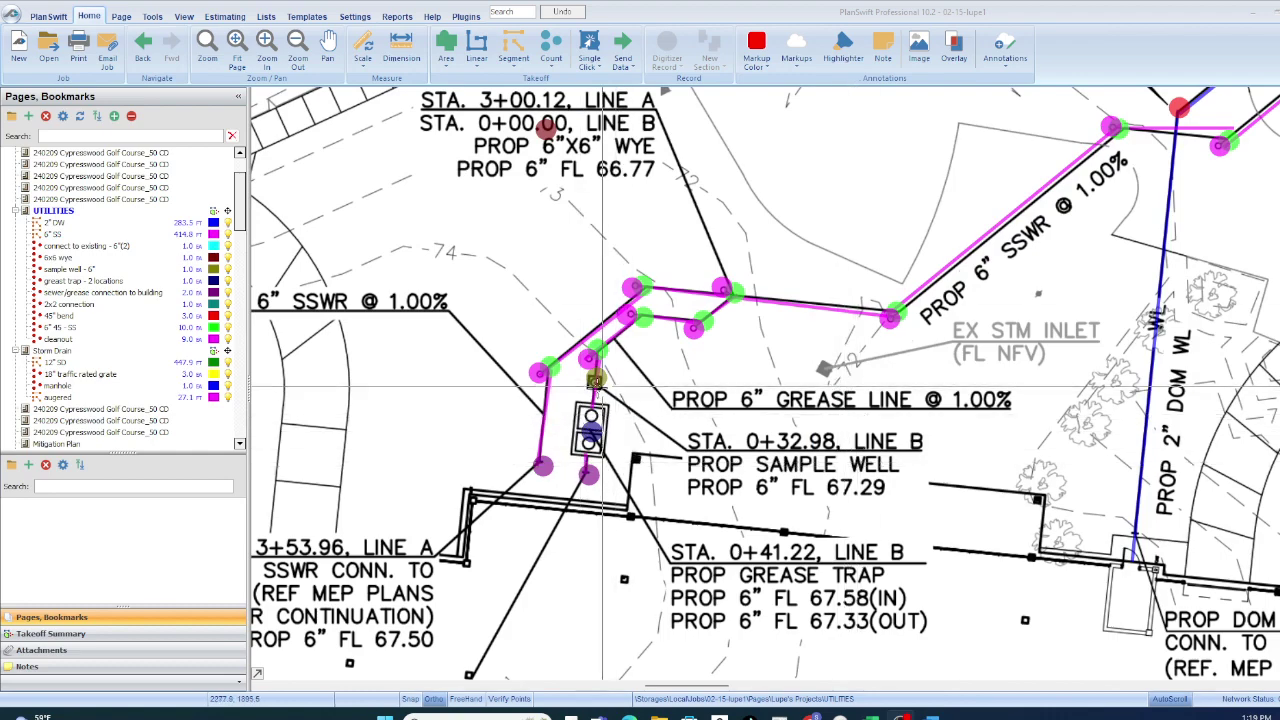
pyautogui.scroll(-3, 595, 381)
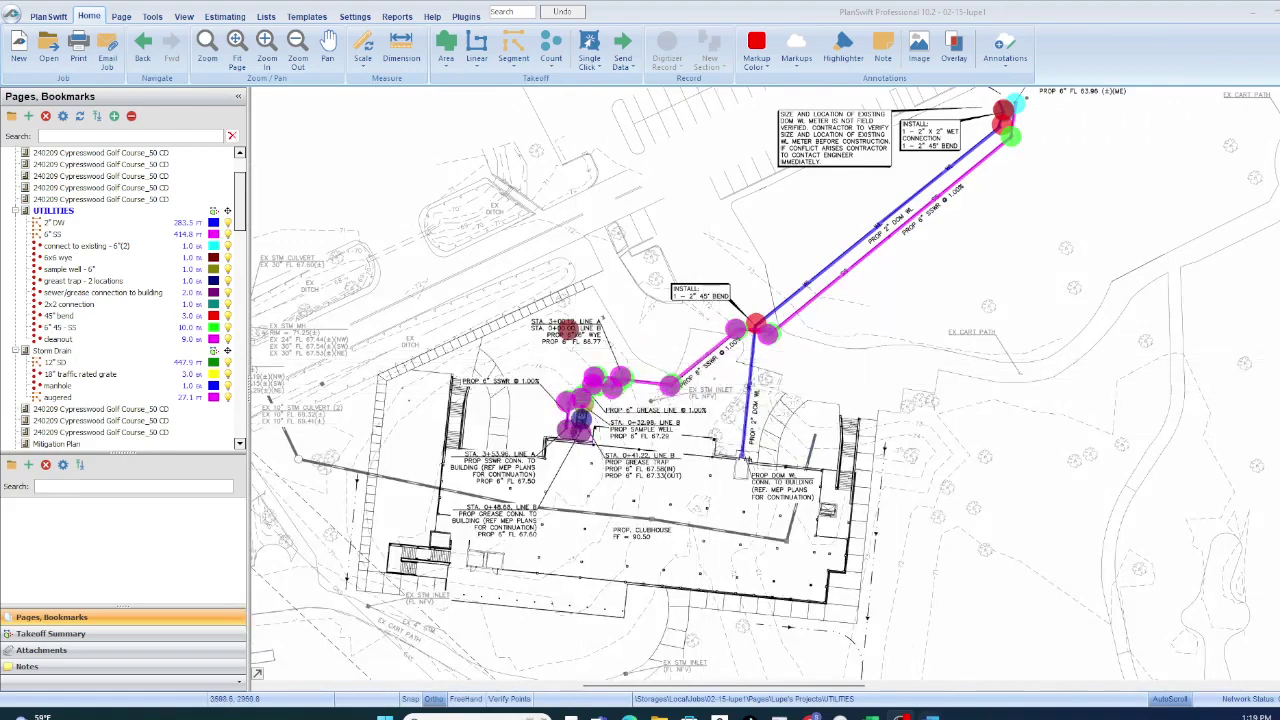
# Switch to the Excel takeoff workbook to review its Excavation/Trenching & Backfill items, and return to PlanSwift.
pyautogui.click(871, 716)
pyautogui.scroll(-3, 244, 471)
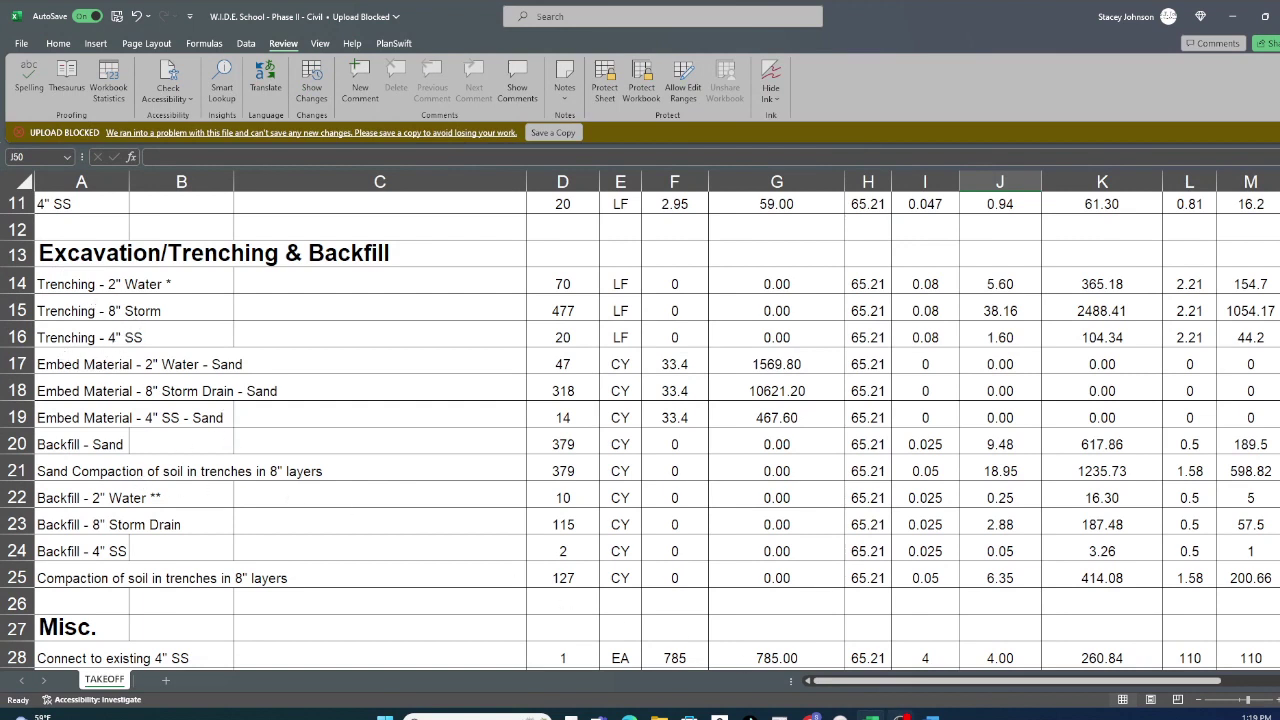
pyautogui.click(845, 716)
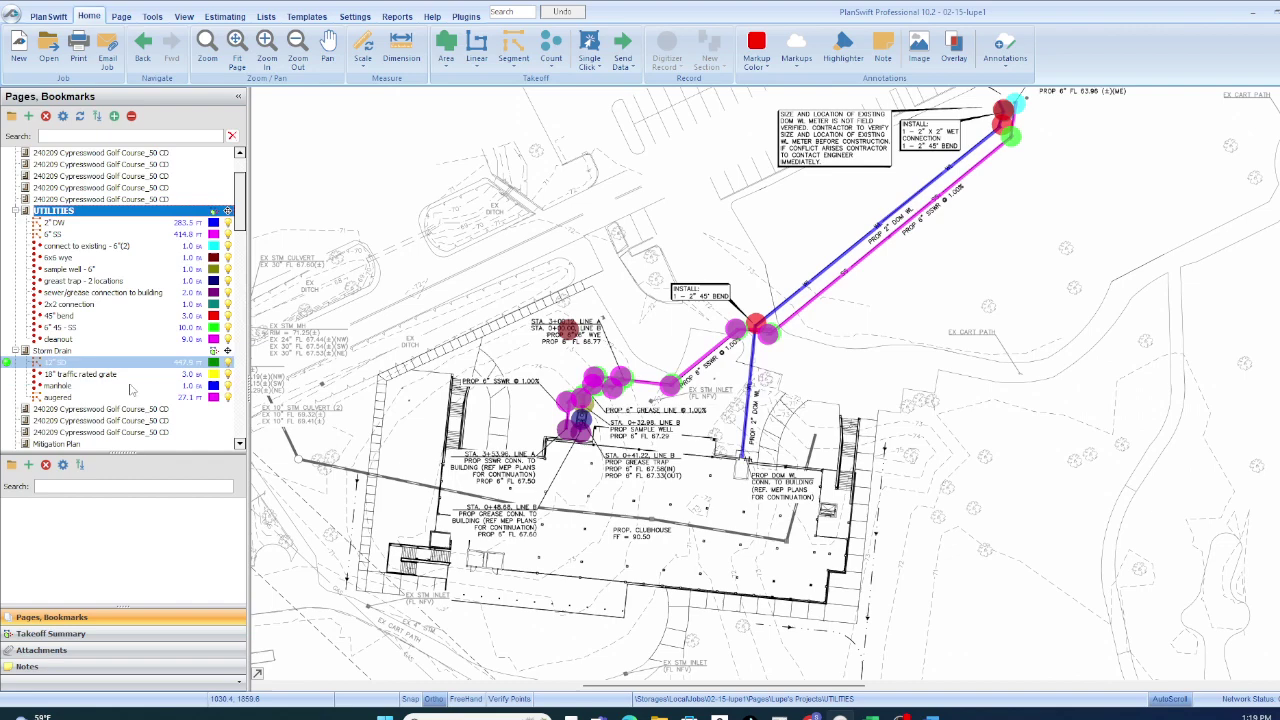
# Look through the civil sheets after the storm drain takeoff, including the storm sewer calculations, detention pond plan and mitigation plan.
pyautogui.click(121, 409)
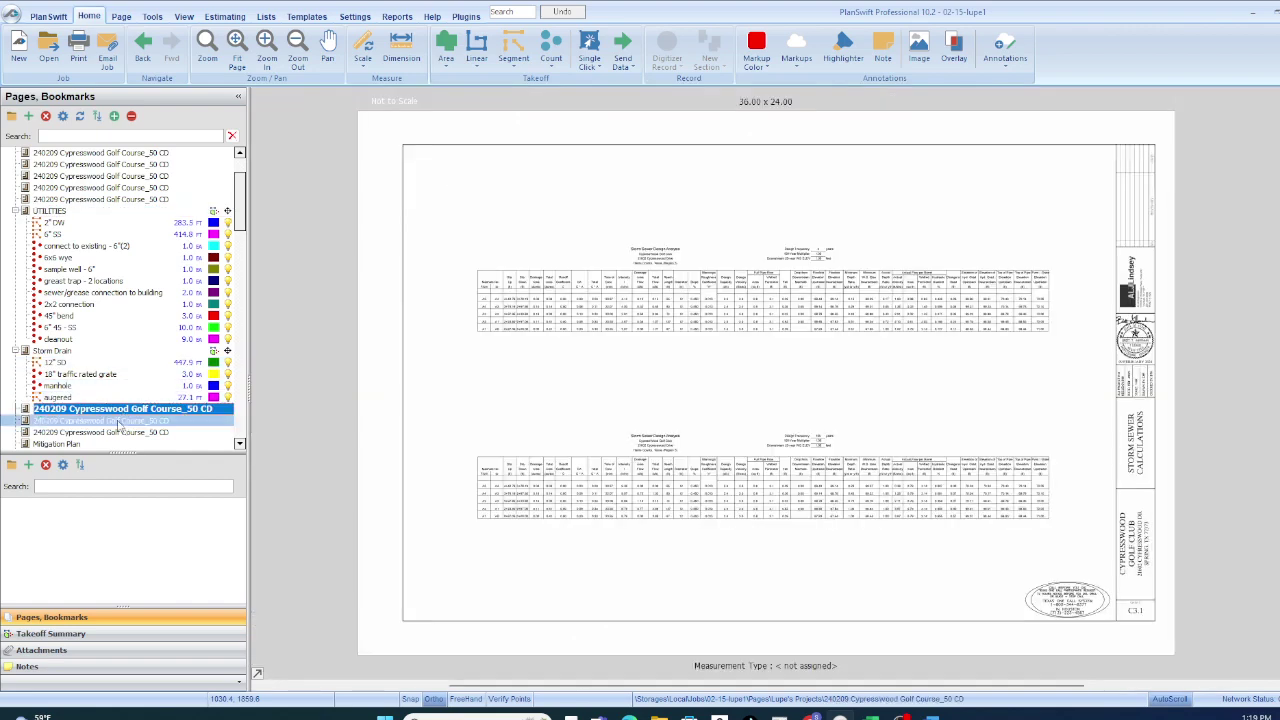
pyautogui.click(118, 421)
pyautogui.scroll(-2, 108, 428)
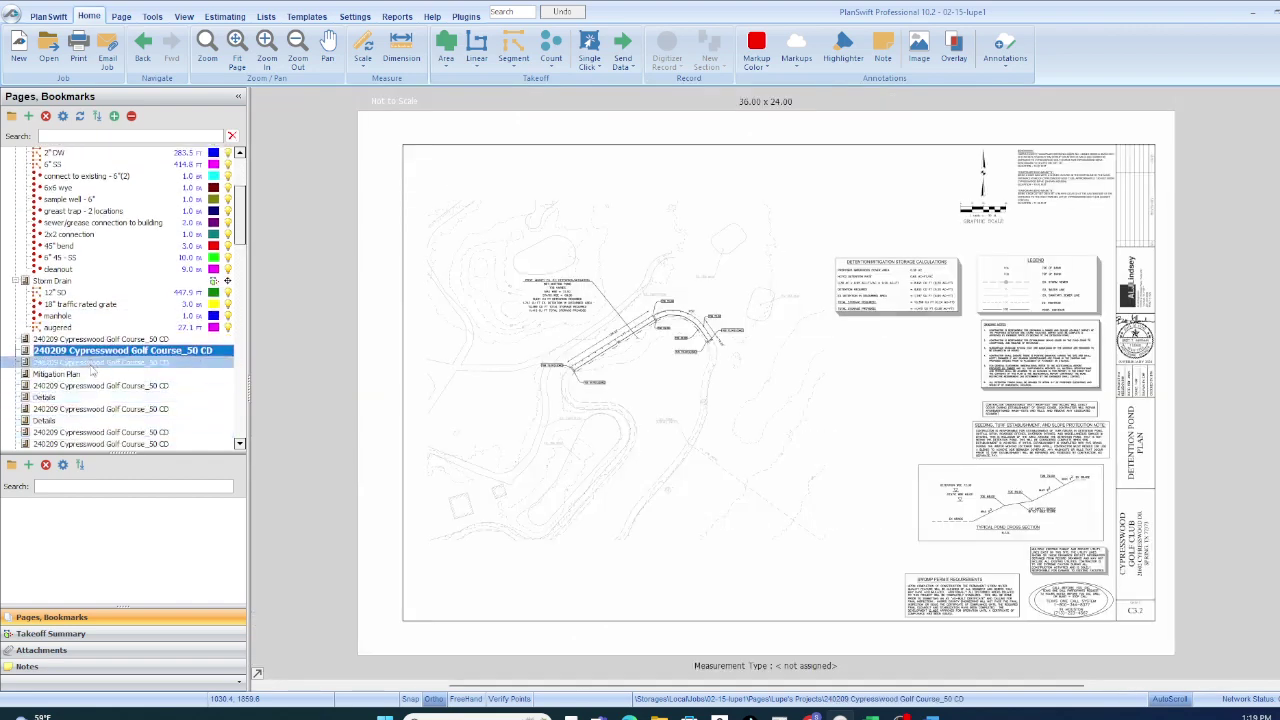
pyautogui.click(92, 363)
pyautogui.click(70, 374)
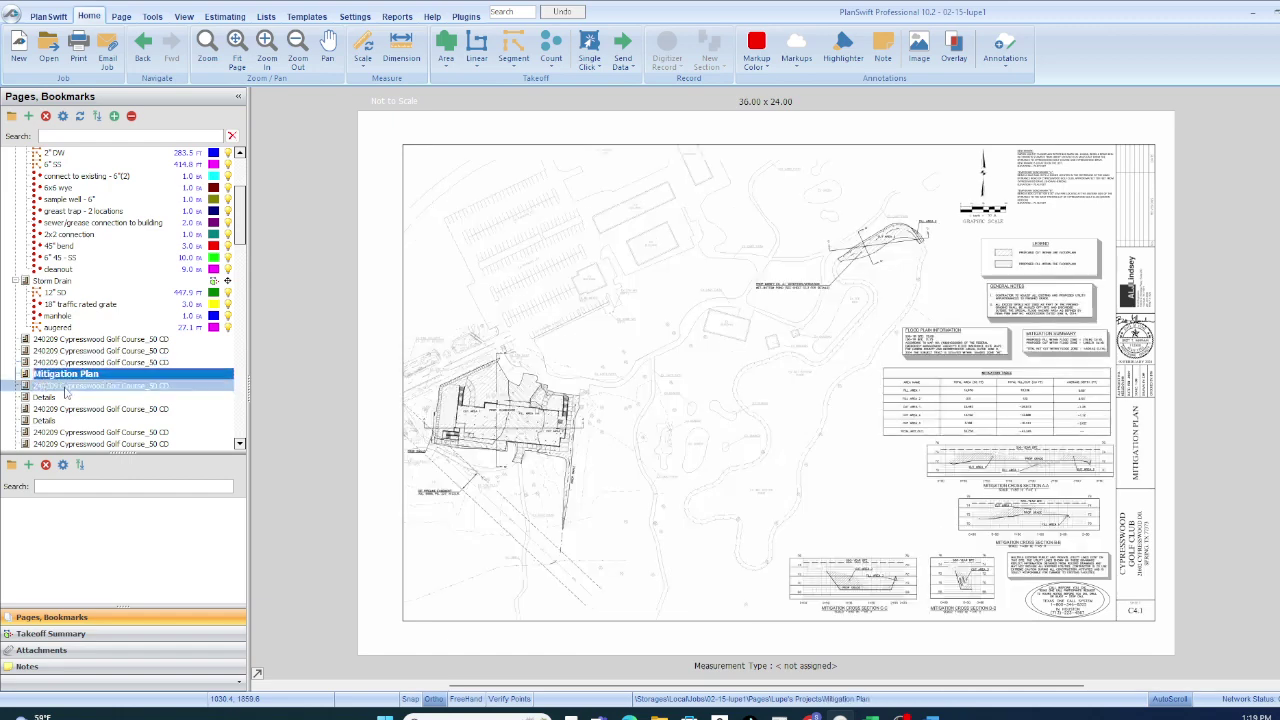
pyautogui.click(67, 386)
# Review the three construction details sheets, examining the pavement restoration, sample well and grease interceptor details on the first.
pyautogui.click(58, 399)
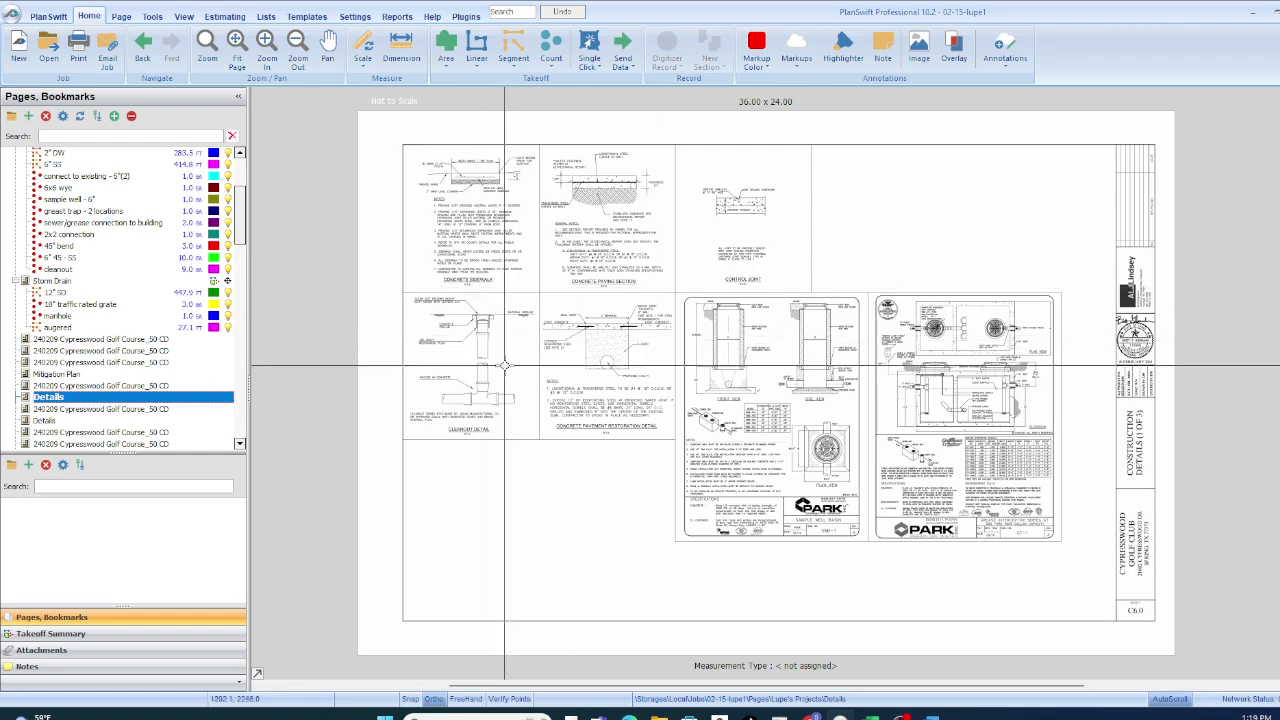
pyautogui.scroll(2, 815, 338)
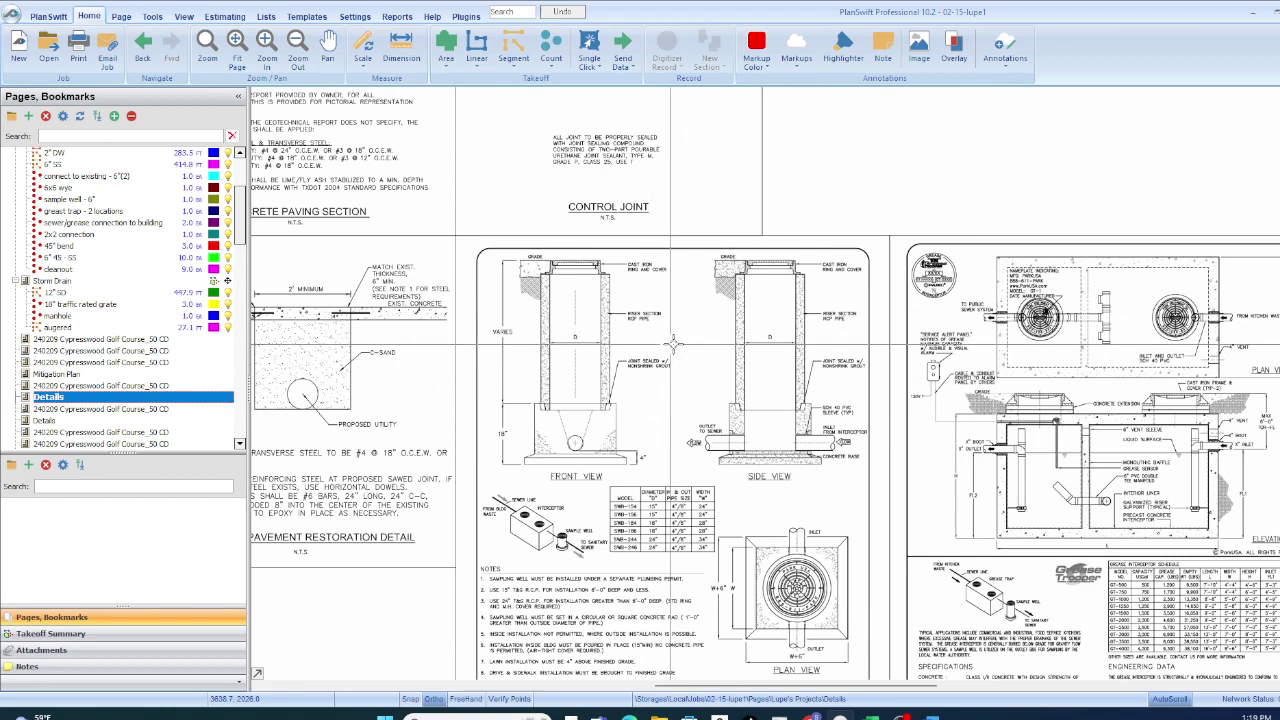
pyautogui.scroll(-1, 767, 369)
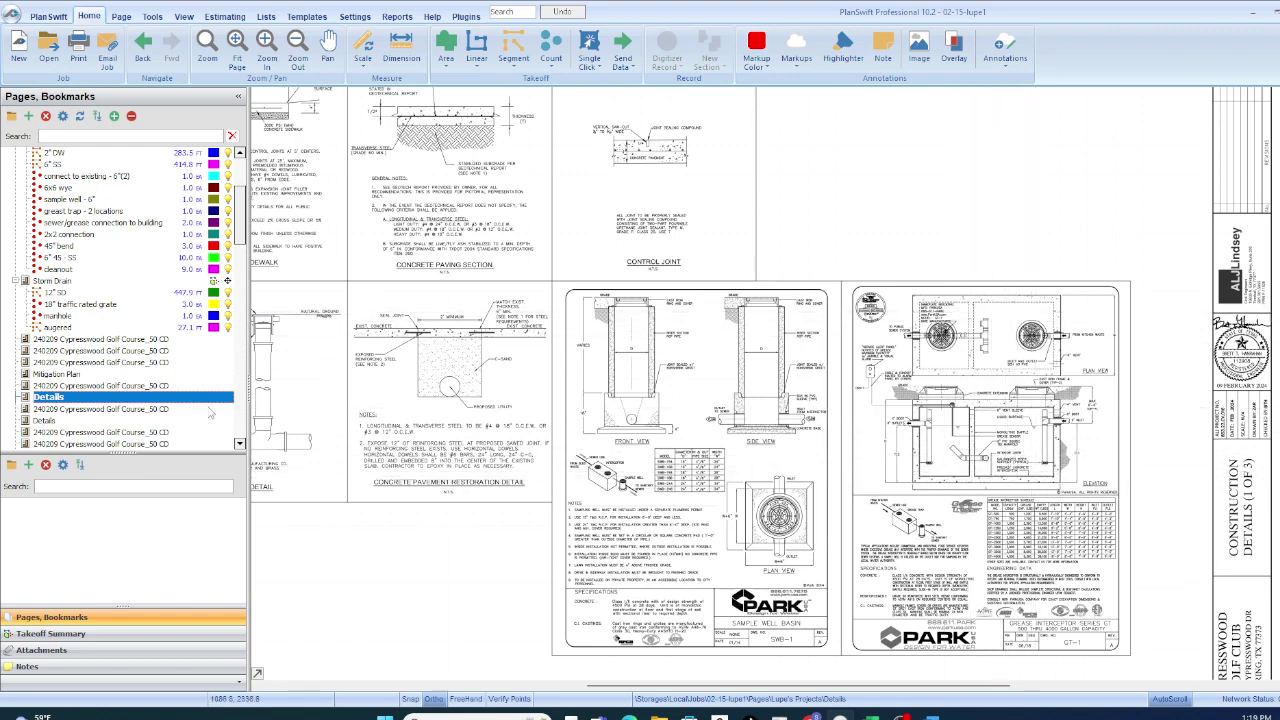
pyautogui.click(155, 410)
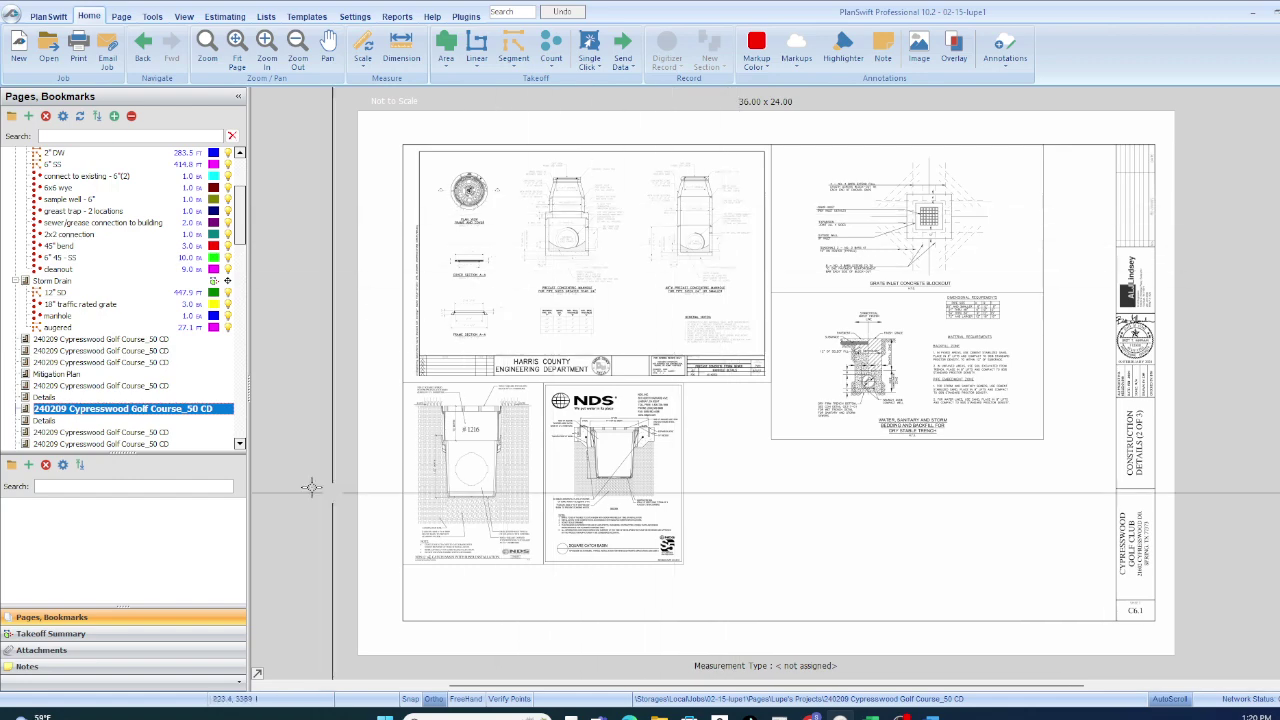
pyautogui.click(72, 423)
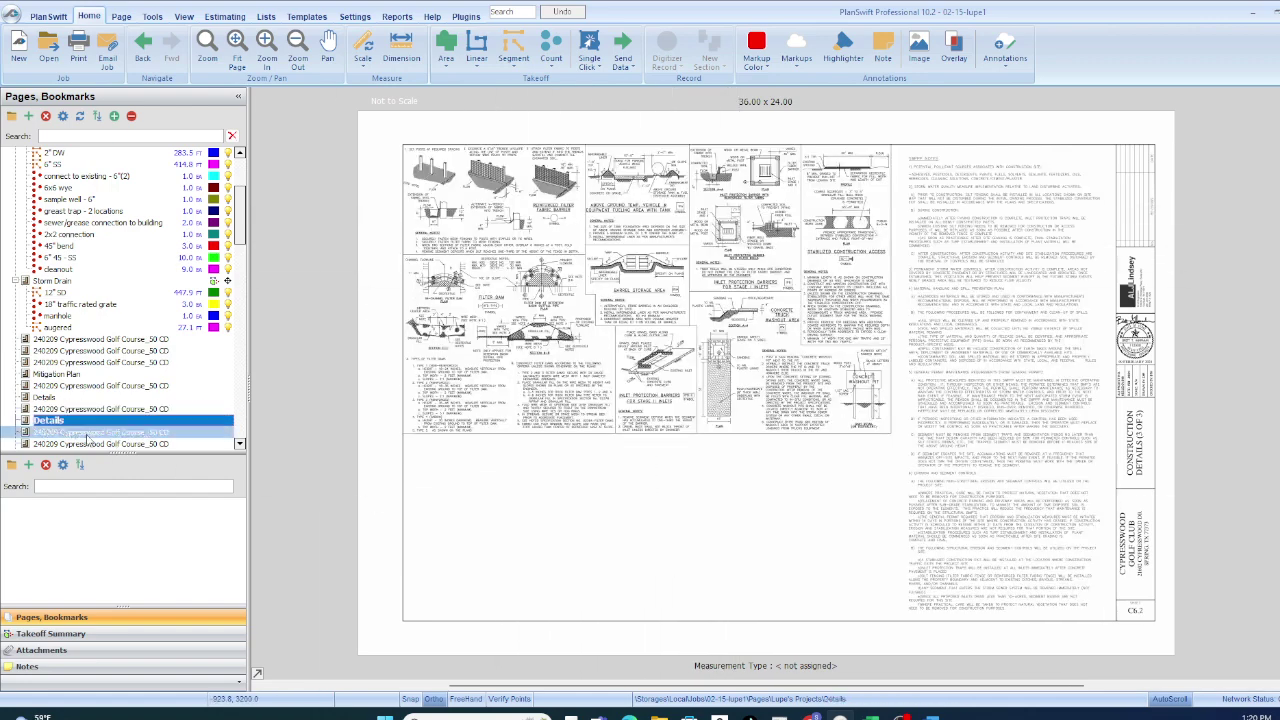
# Look through the Harris County review sheet, structural general notes and overall foundation plan S-101.
pyautogui.click(80, 432)
pyautogui.scroll(-2, 80, 420)
pyautogui.click(78, 375)
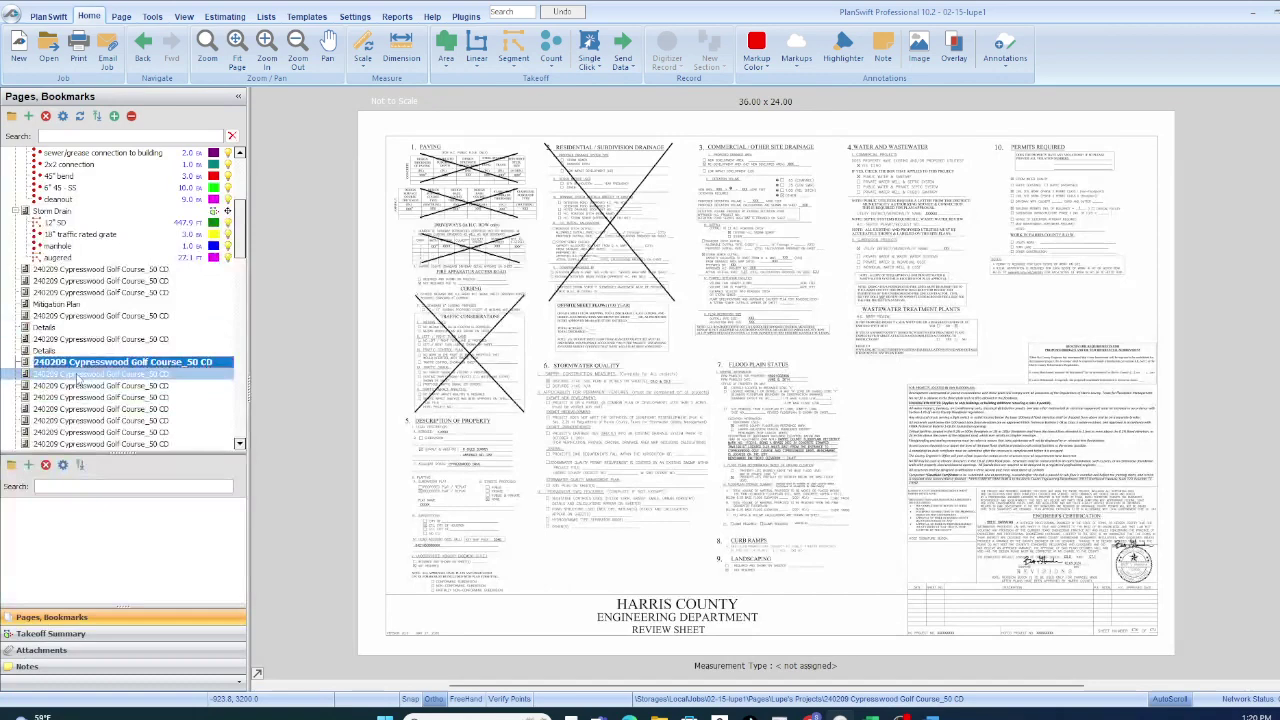
pyautogui.click(75, 397)
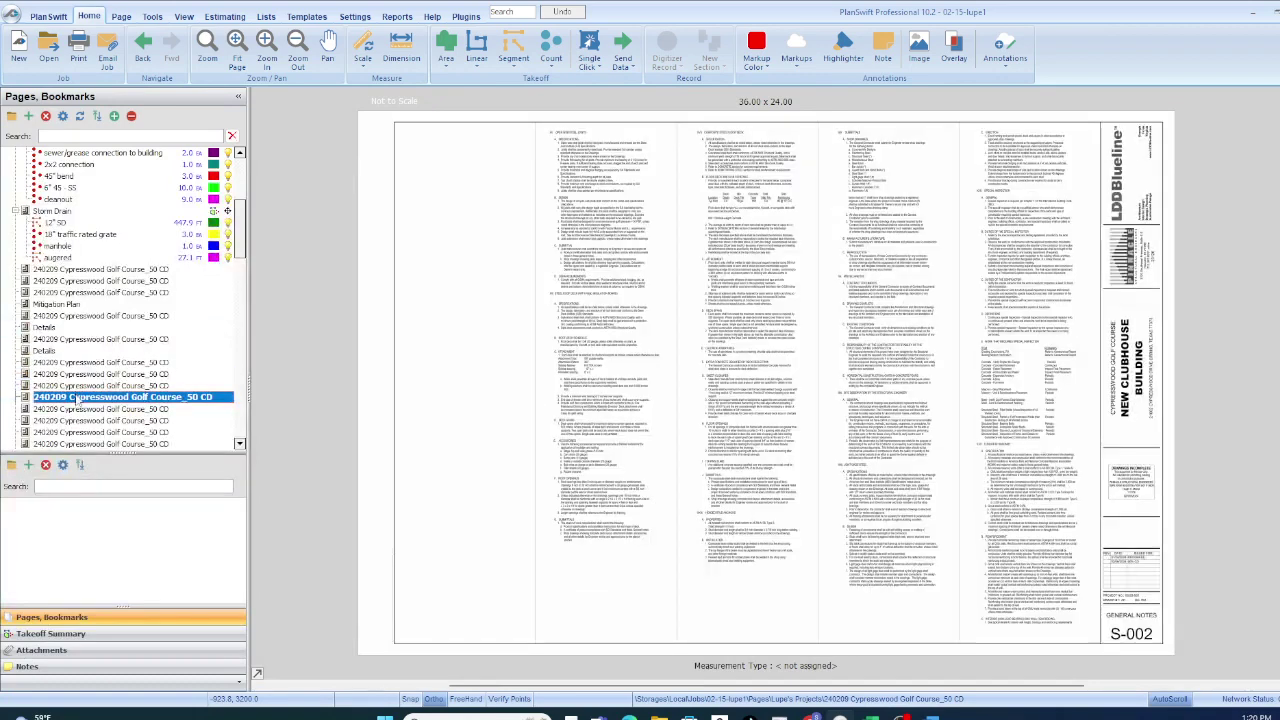
pyautogui.click(68, 410)
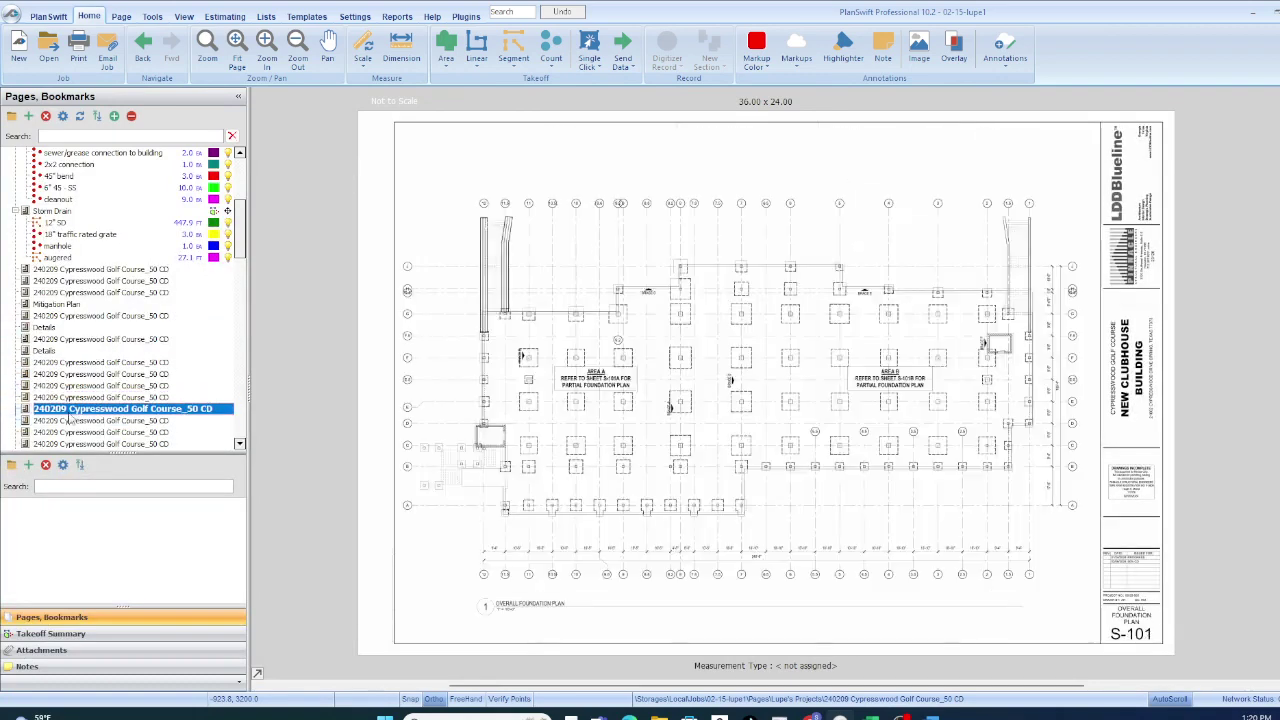
# Look through the opening sheets from the code analysis and life safety plan to the civil cover, demolition, overall site and paving plans.
pyautogui.scroll(6, 108, 275)
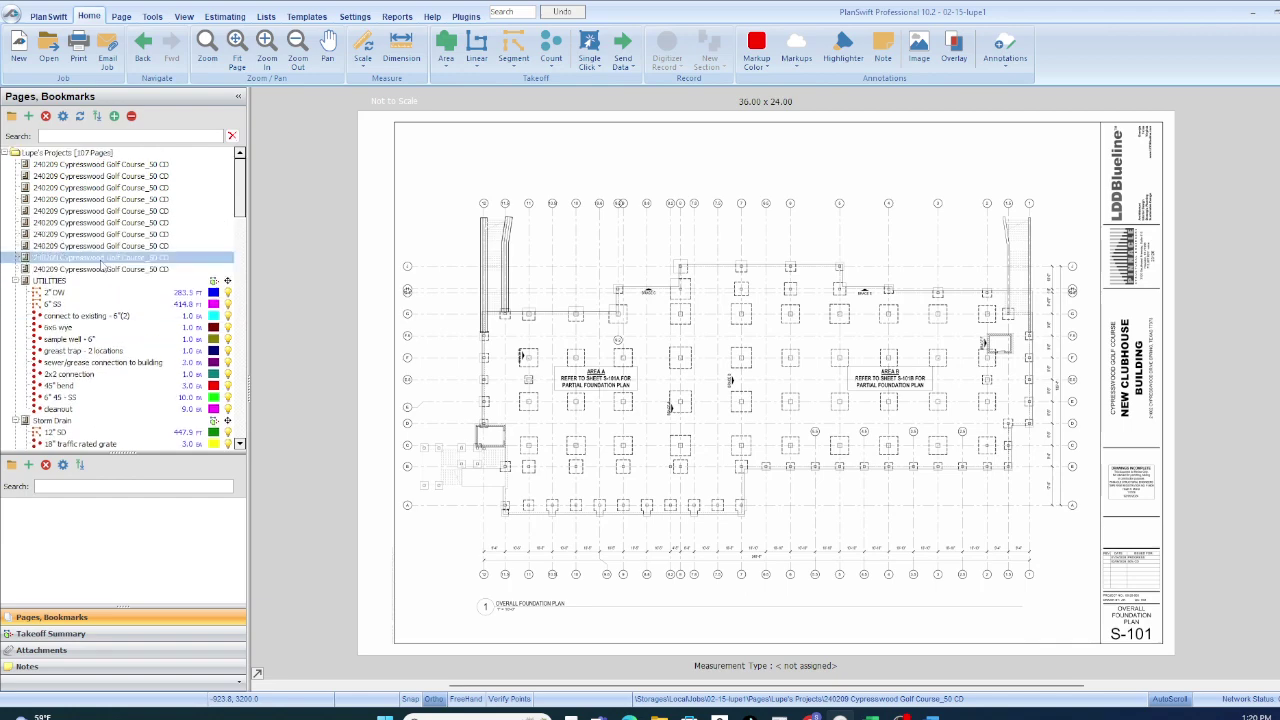
pyautogui.click(107, 166)
pyautogui.click(103, 177)
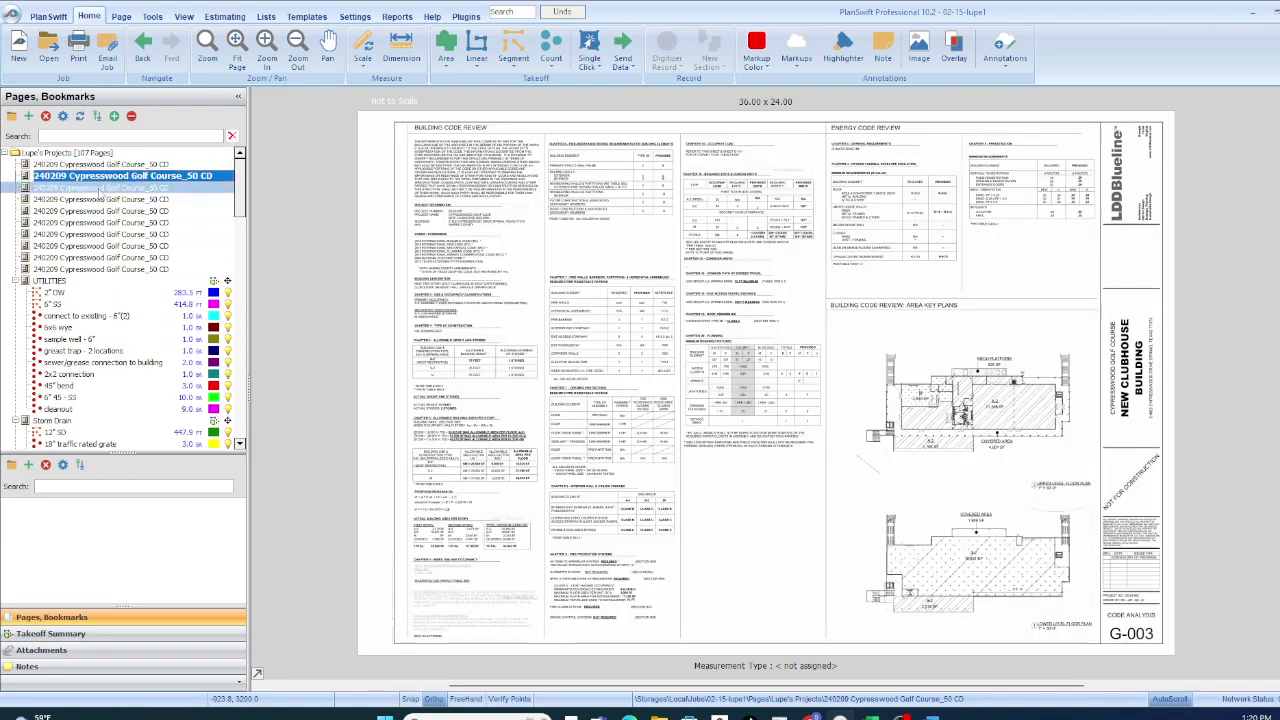
pyautogui.click(99, 188)
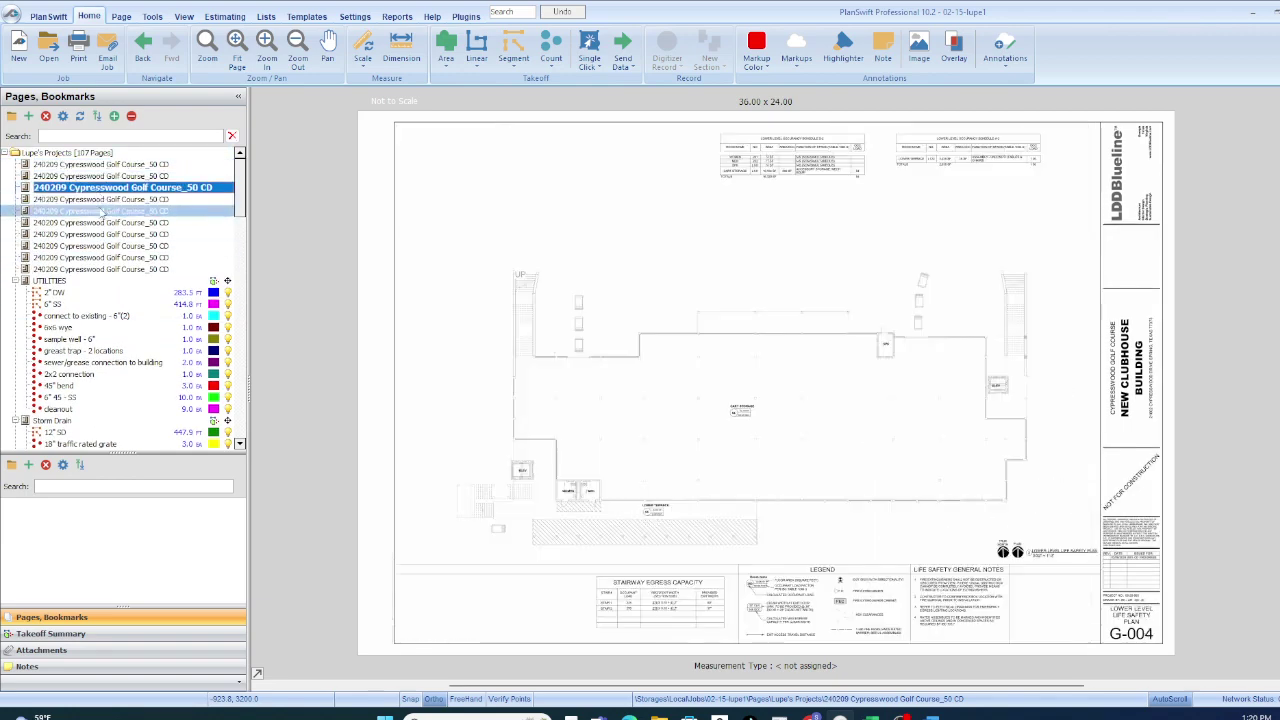
pyautogui.click(97, 200)
pyautogui.click(93, 212)
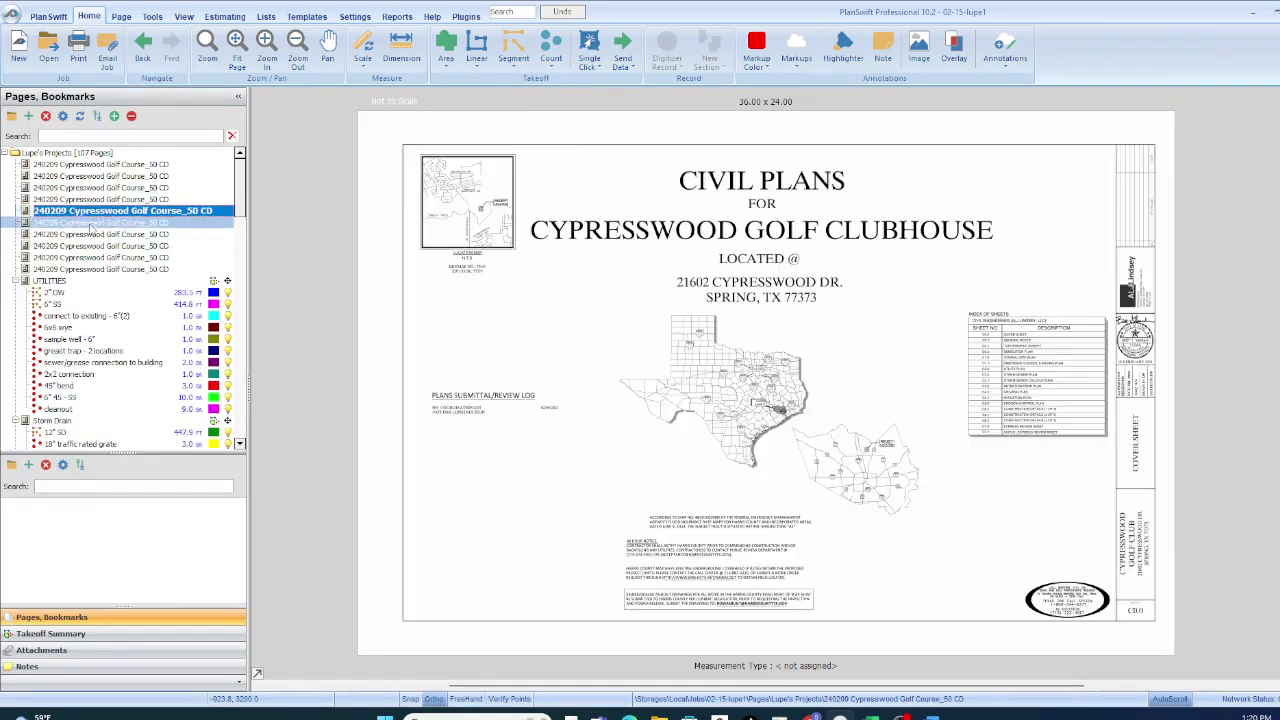
pyautogui.click(90, 234)
pyautogui.click(93, 246)
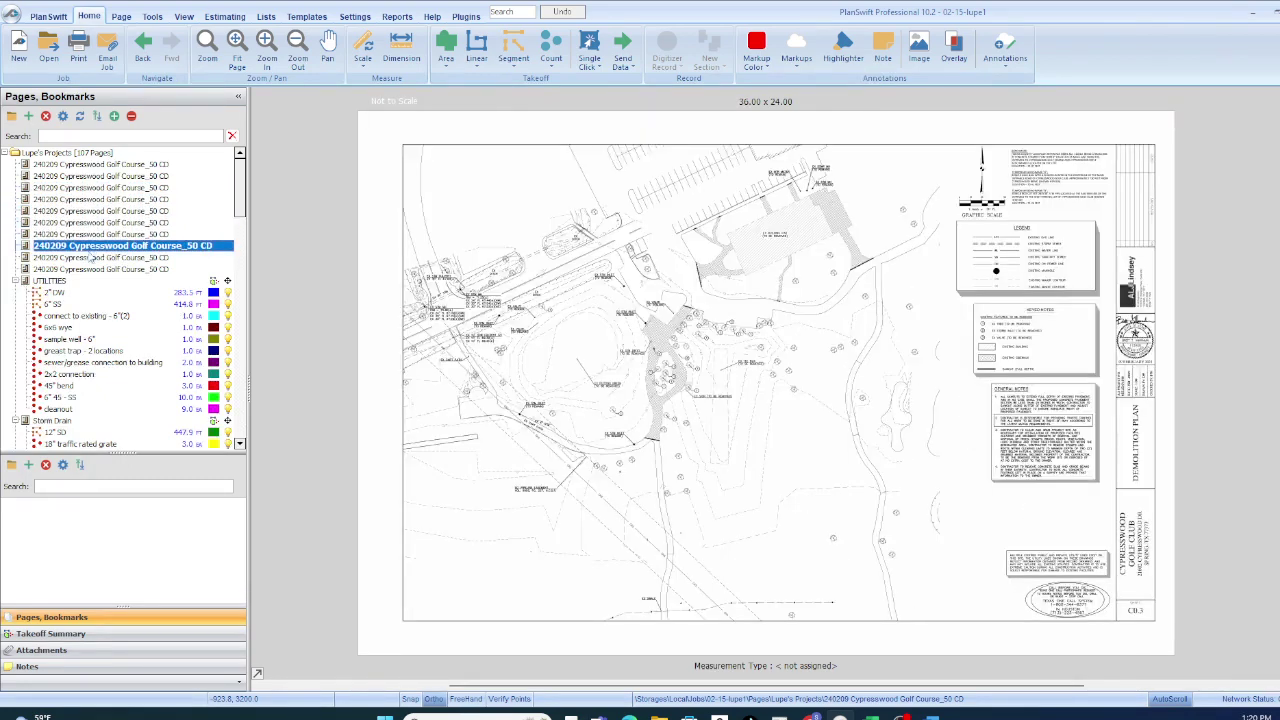
pyautogui.click(92, 258)
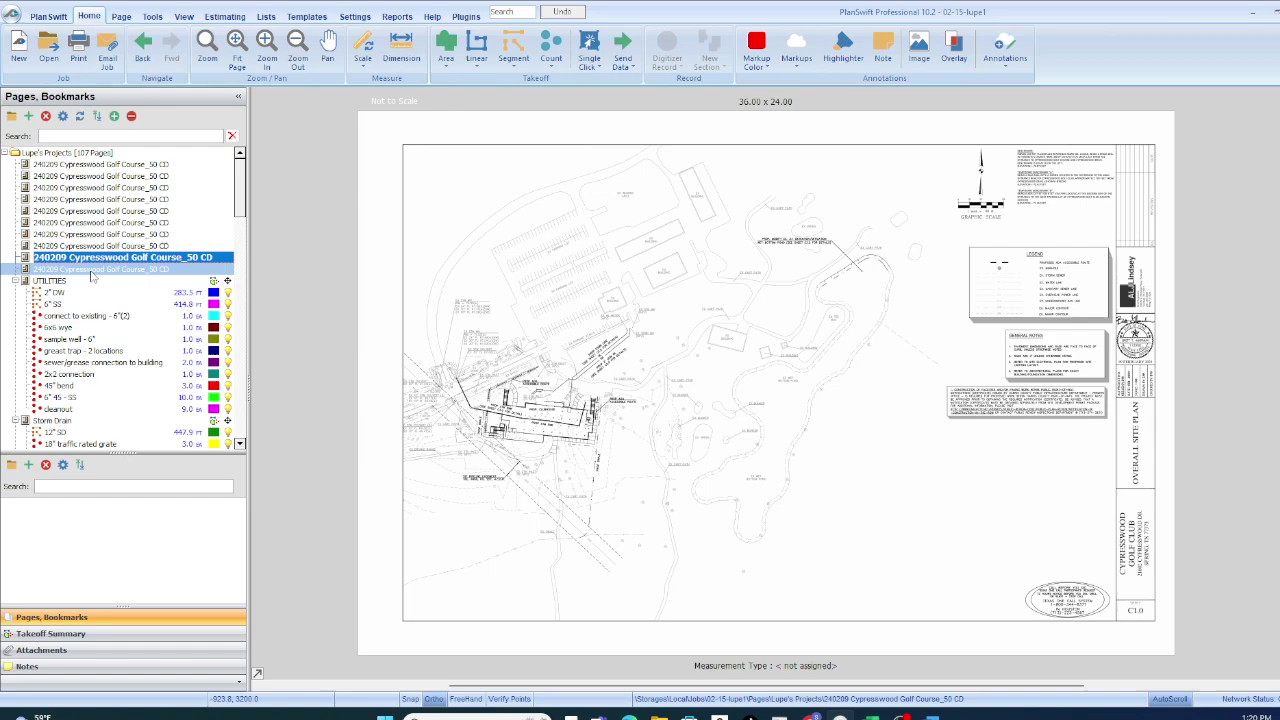
pyautogui.click(92, 269)
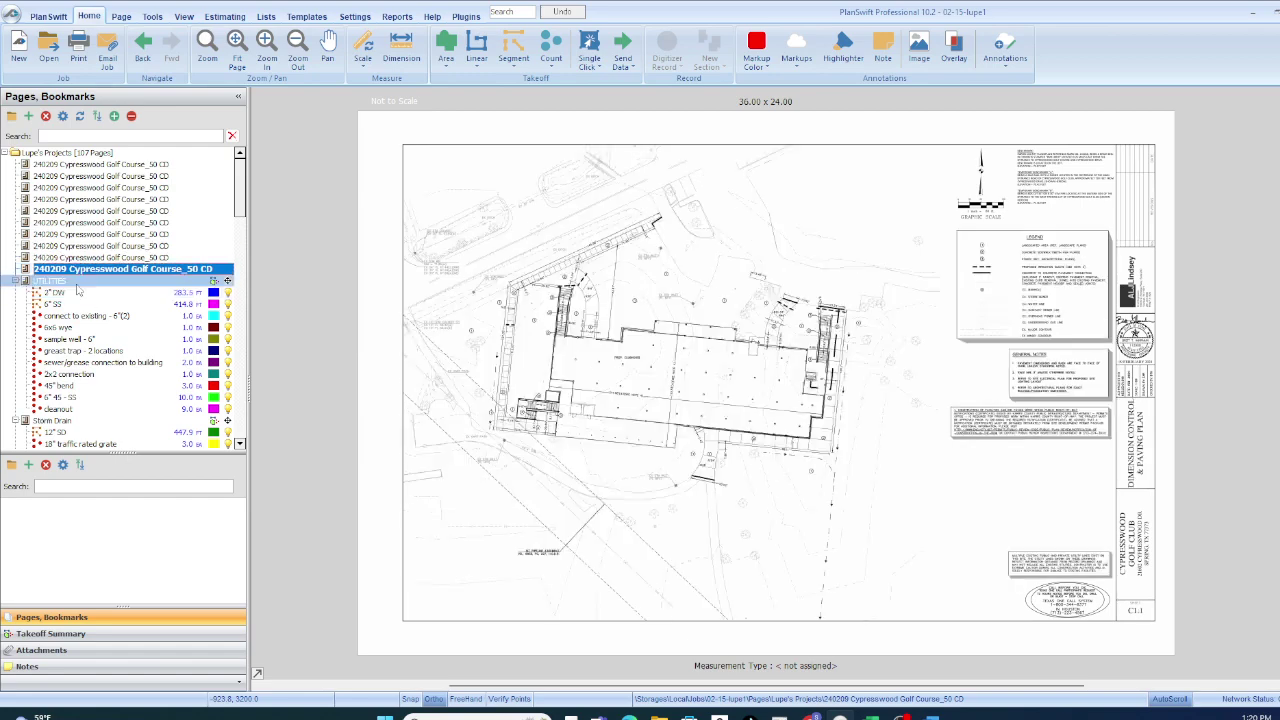
# Review the takeoffs on the utility plan and storm sewer plan, highlighting the 12" SD run.
pyautogui.click(77, 284)
pyautogui.scroll(-3, 78, 291)
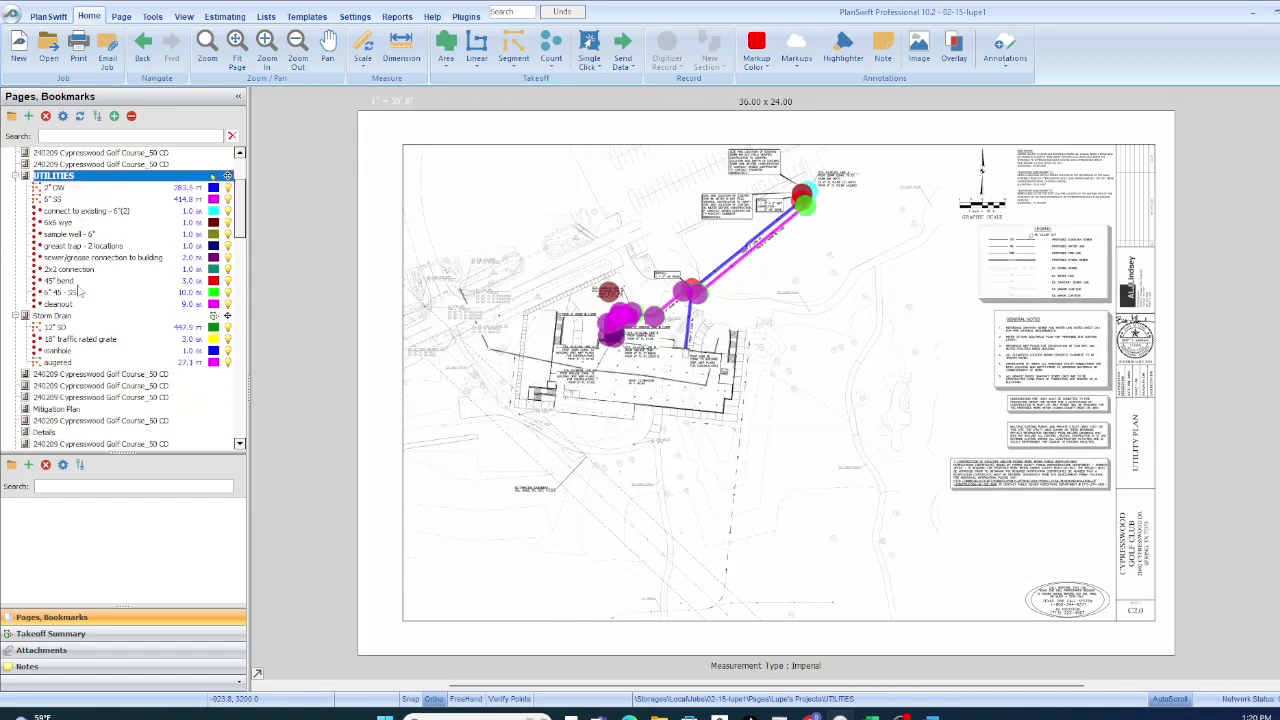
pyautogui.click(52, 316)
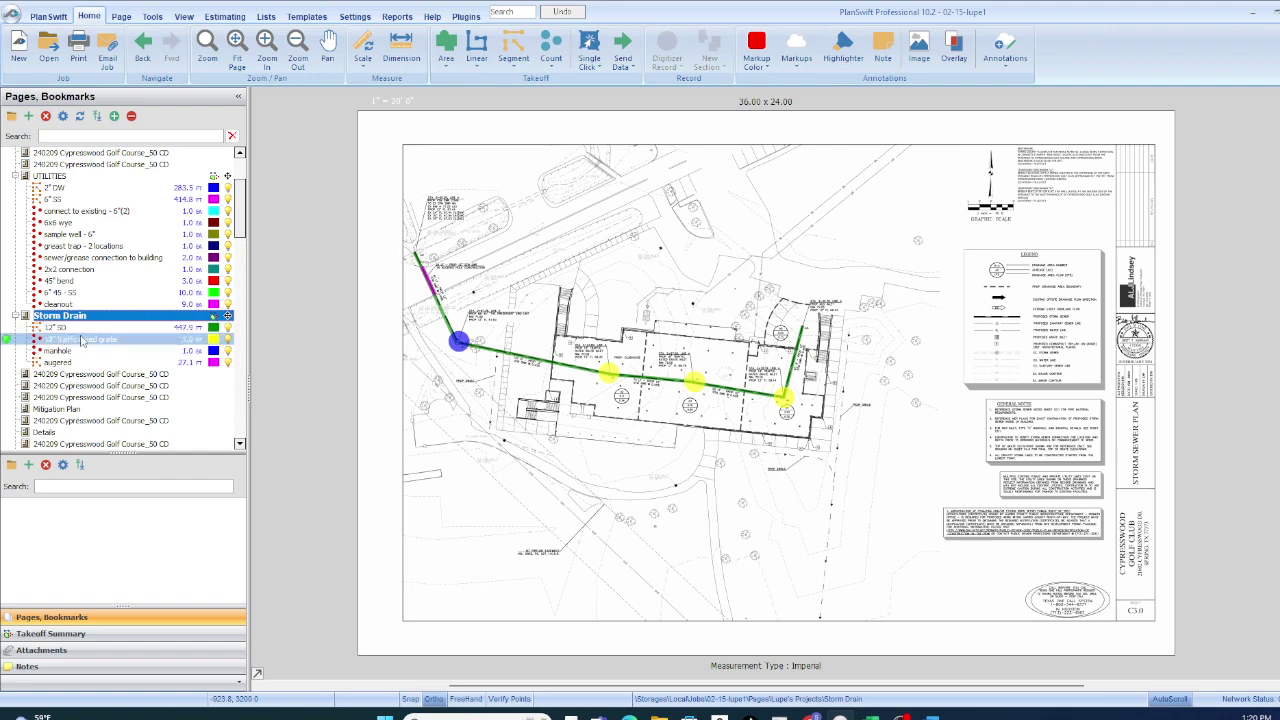
pyautogui.click(61, 330)
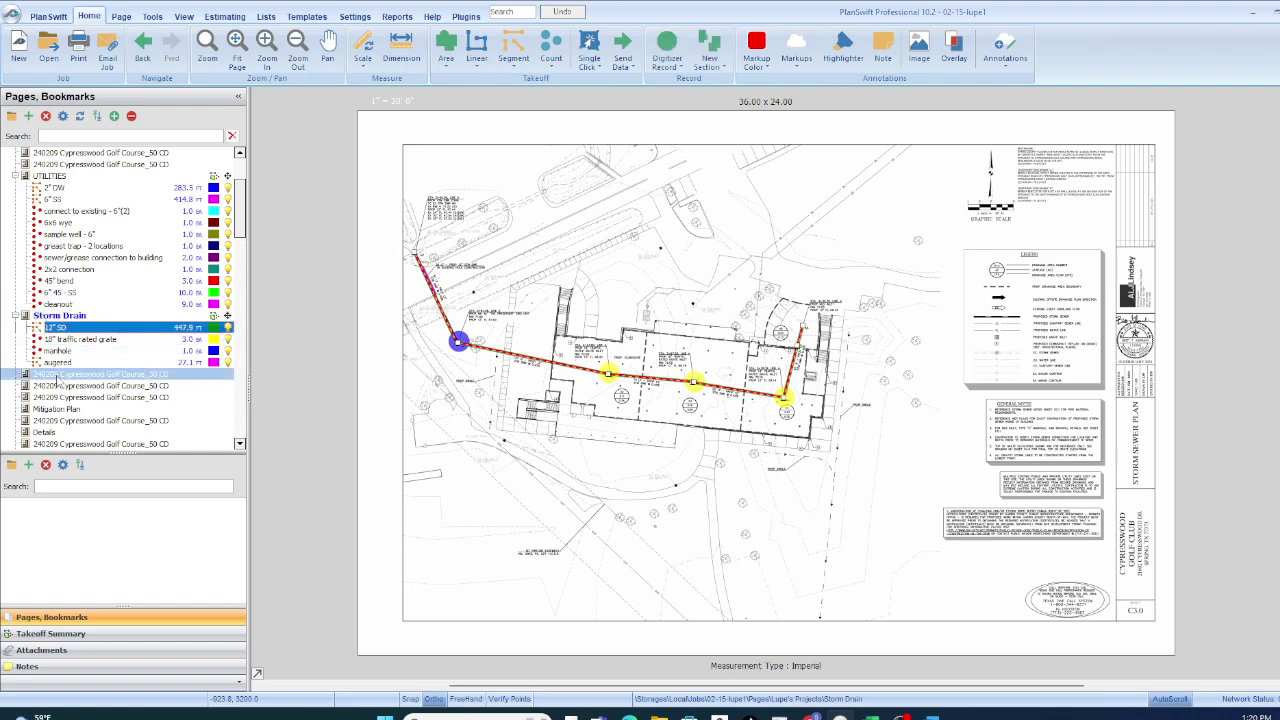
# Look through the civil sheets after the storm drain takeoff, including the detention pond, grading, mitigation and erosion control plans.
pyautogui.click(60, 374)
pyautogui.click(60, 386)
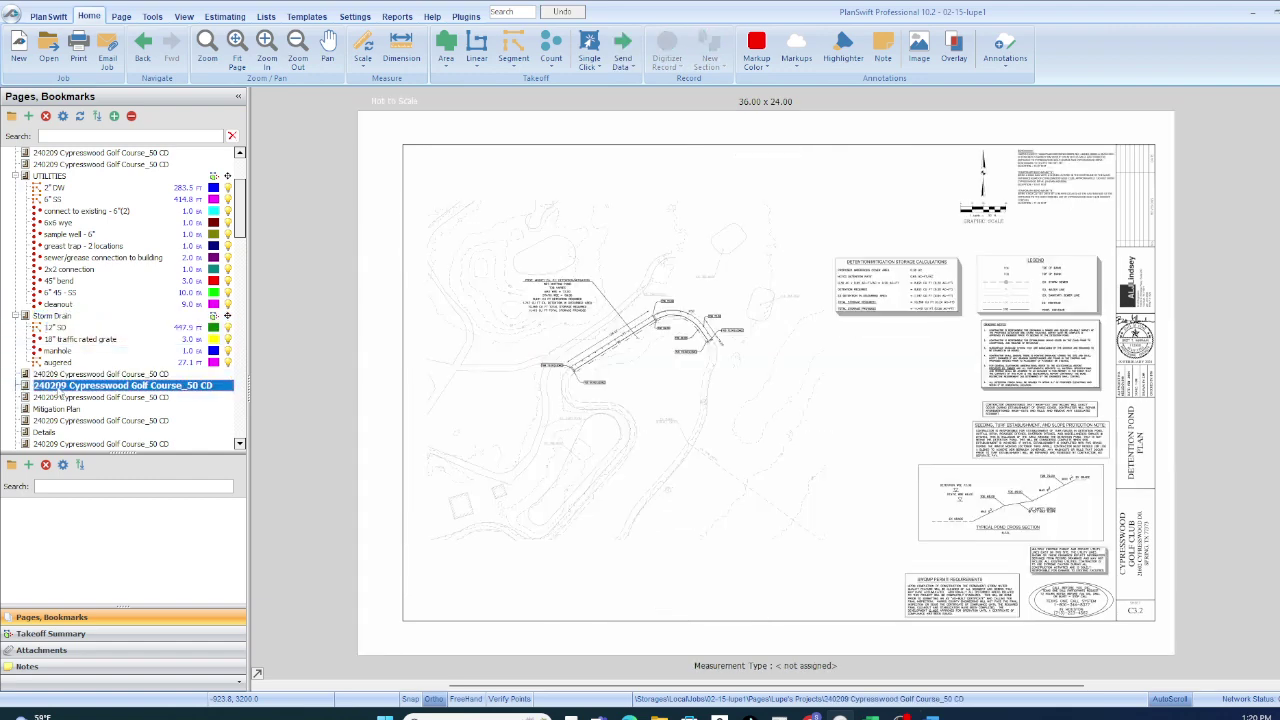
pyautogui.scroll(-2, 62, 396)
pyautogui.click(52, 329)
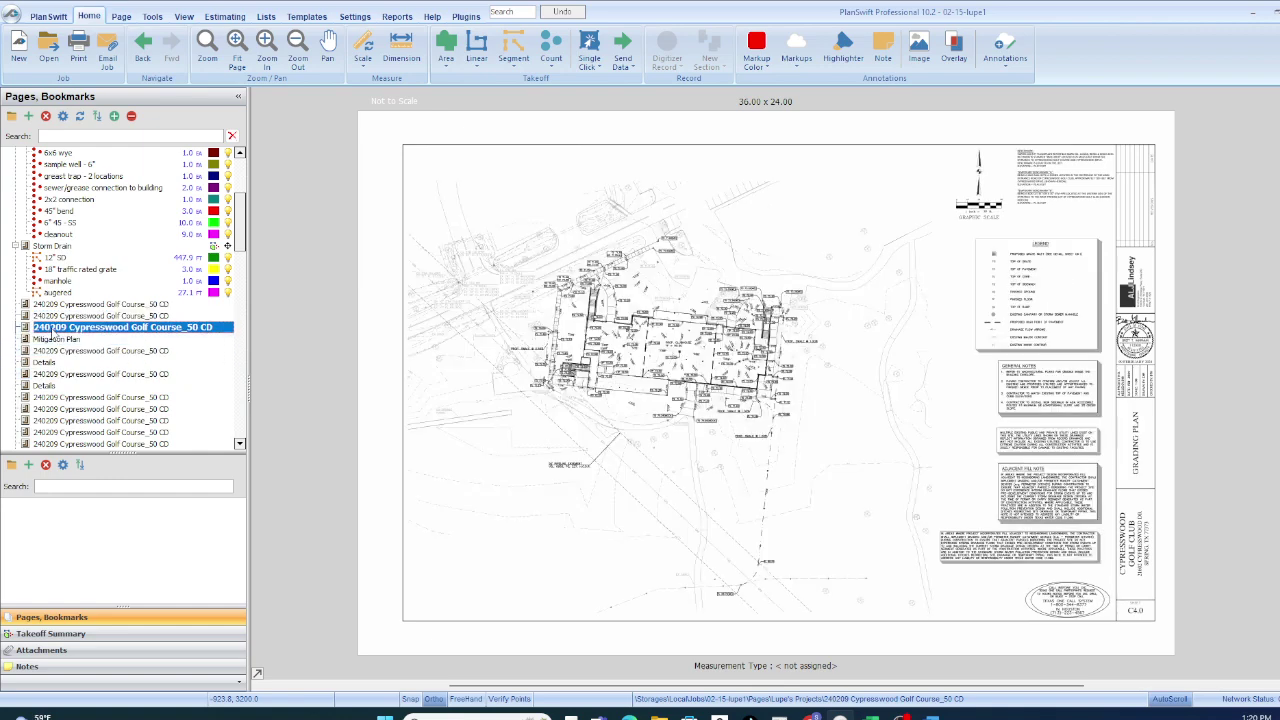
pyautogui.click(52, 340)
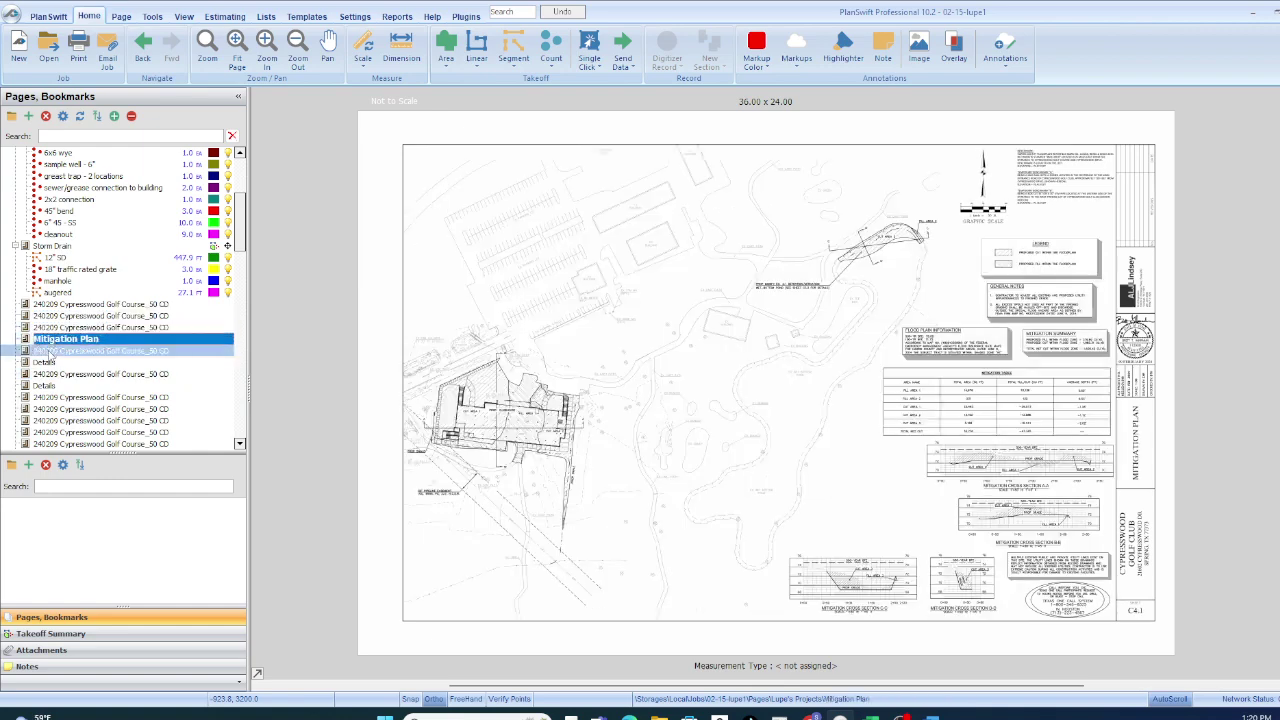
pyautogui.click(48, 351)
pyautogui.scroll(-2, 54, 356)
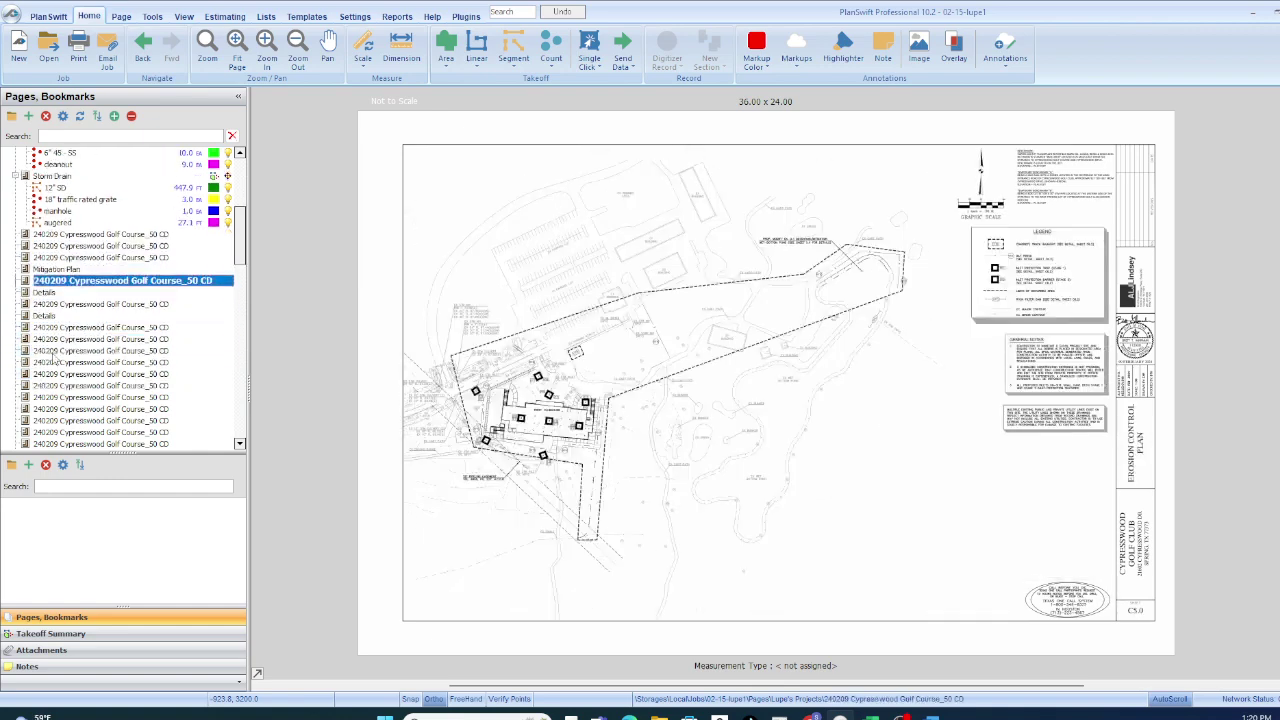
# Go through the construction details sheets and the county review sheet, examining the inlet protection and construction access details on sheet C6.2.
pyautogui.click(50, 293)
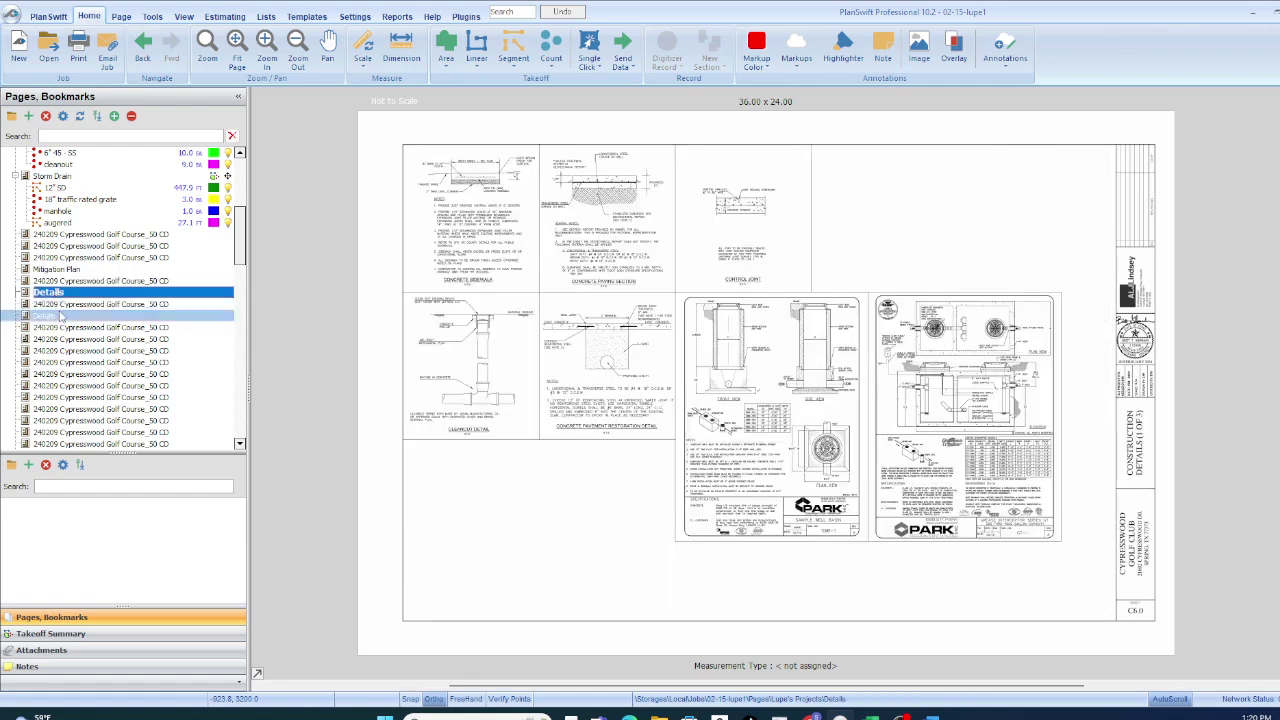
pyautogui.click(56, 305)
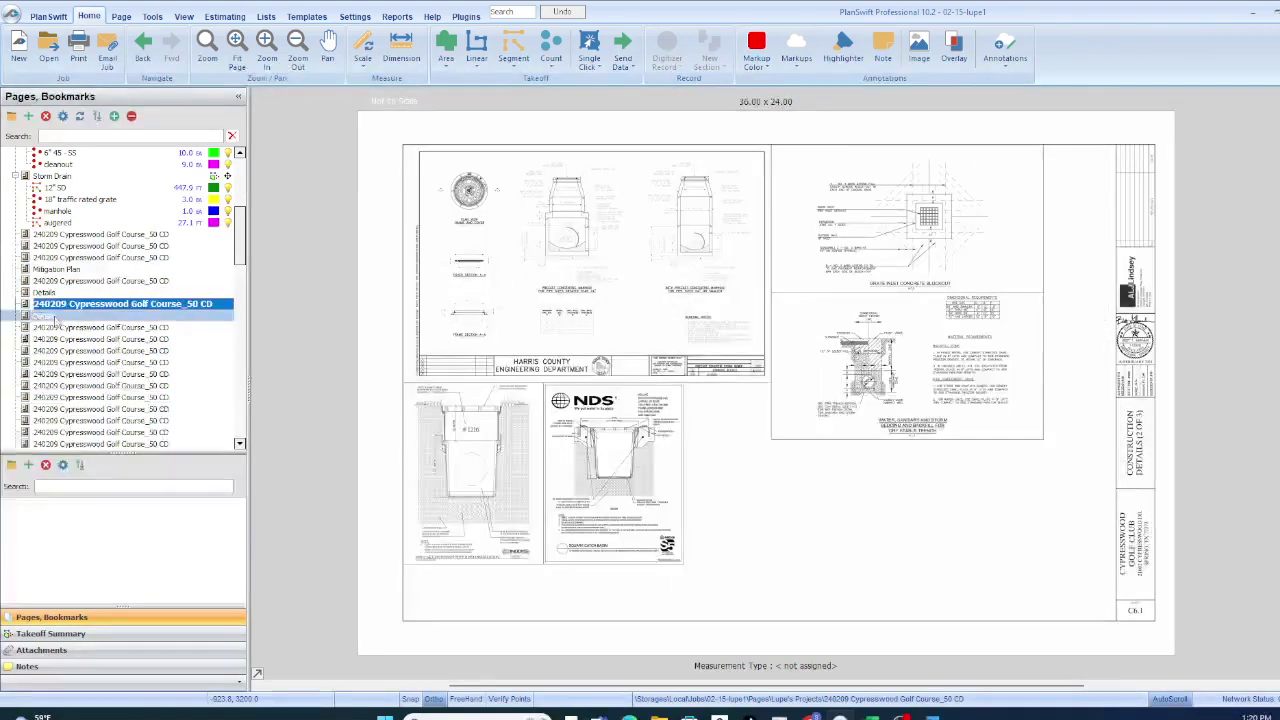
pyautogui.click(55, 316)
pyautogui.scroll(3, 636, 350)
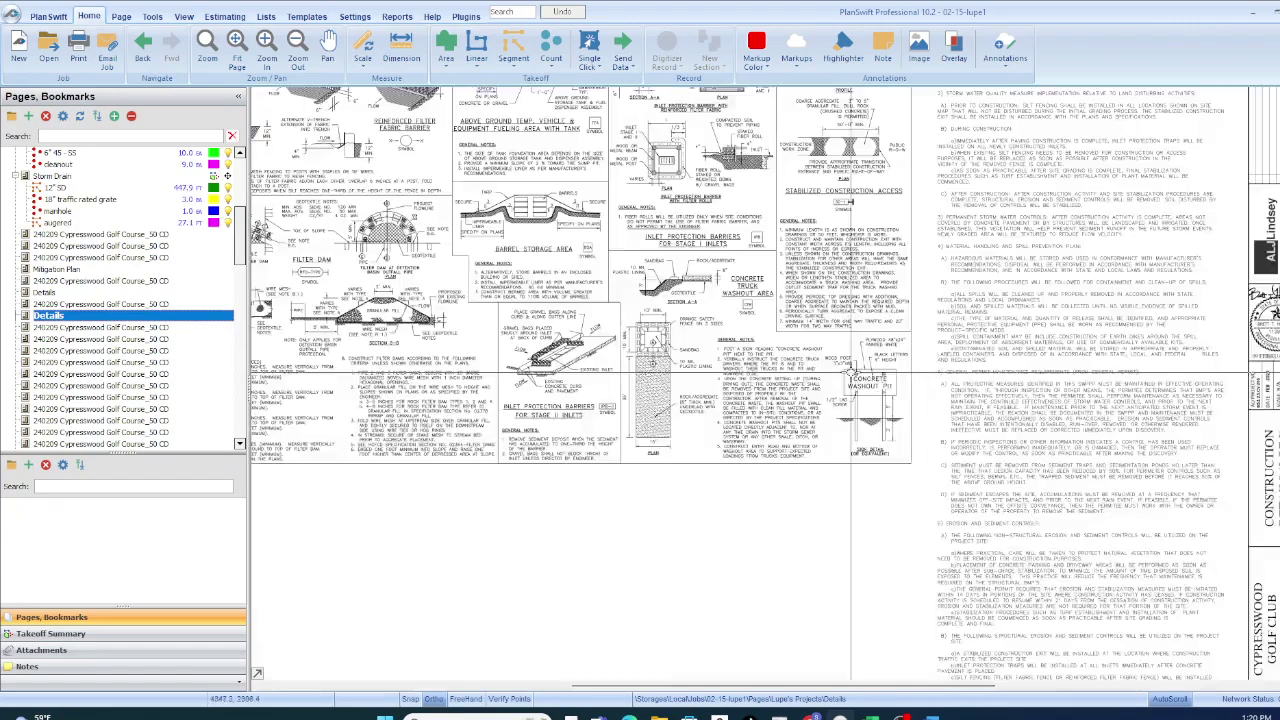
pyautogui.scroll(-5, 605, 390)
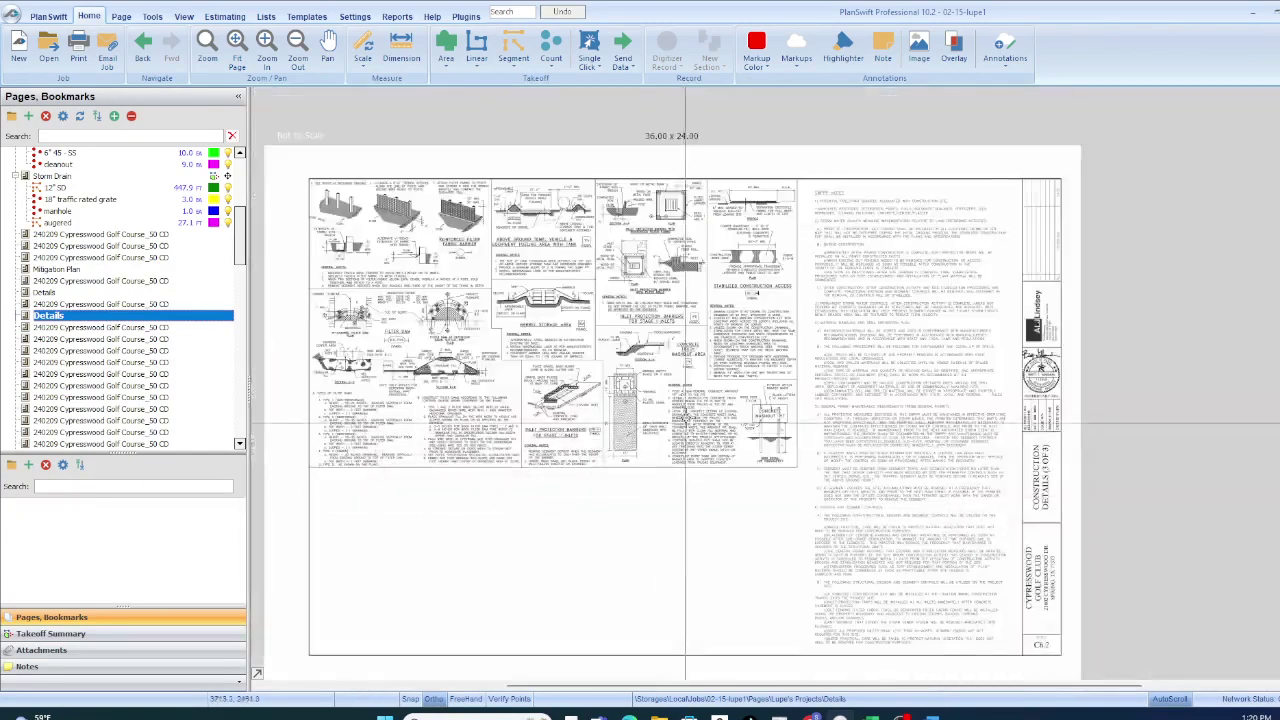
pyautogui.scroll(4, 700, 330)
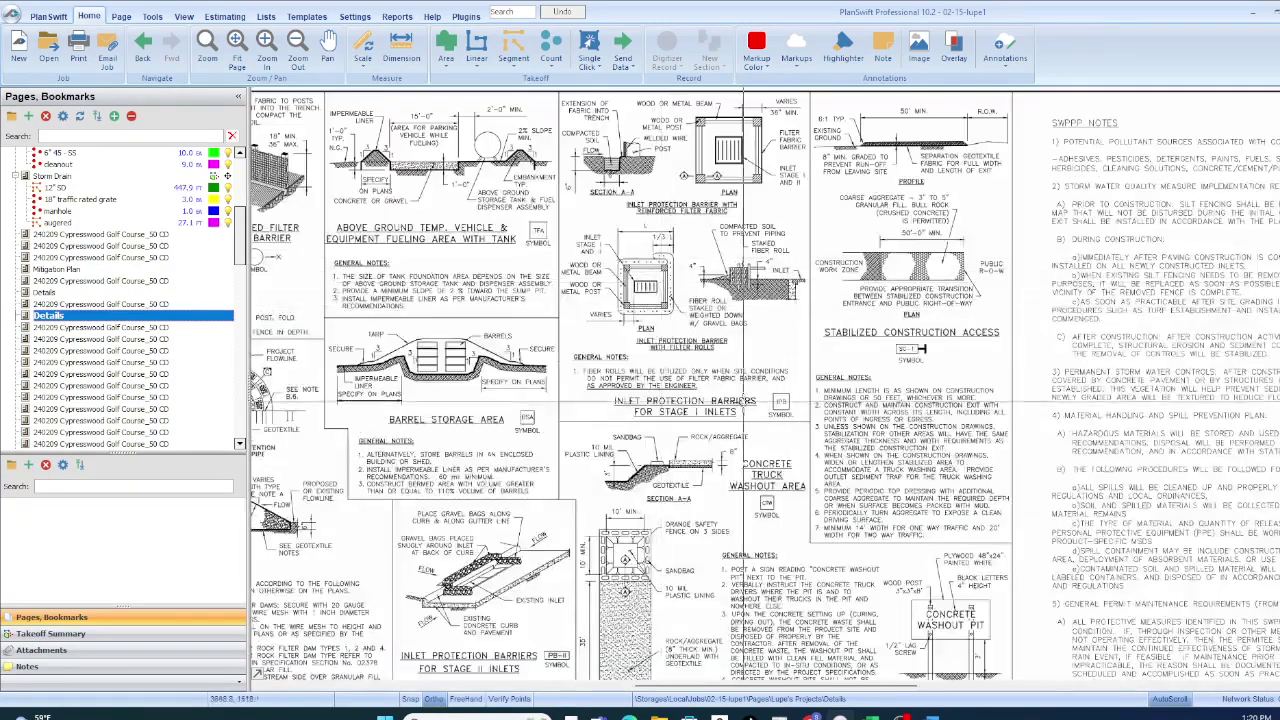
pyautogui.scroll(-2, 750, 293)
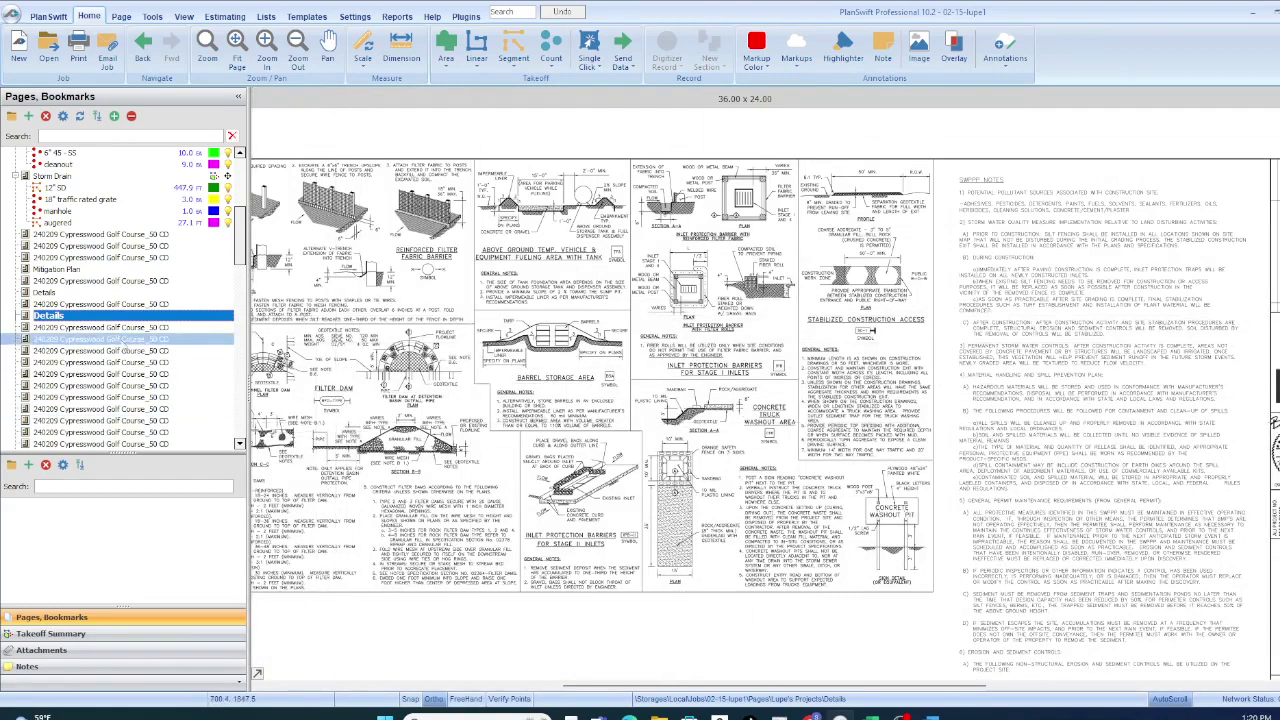
pyautogui.click(104, 327)
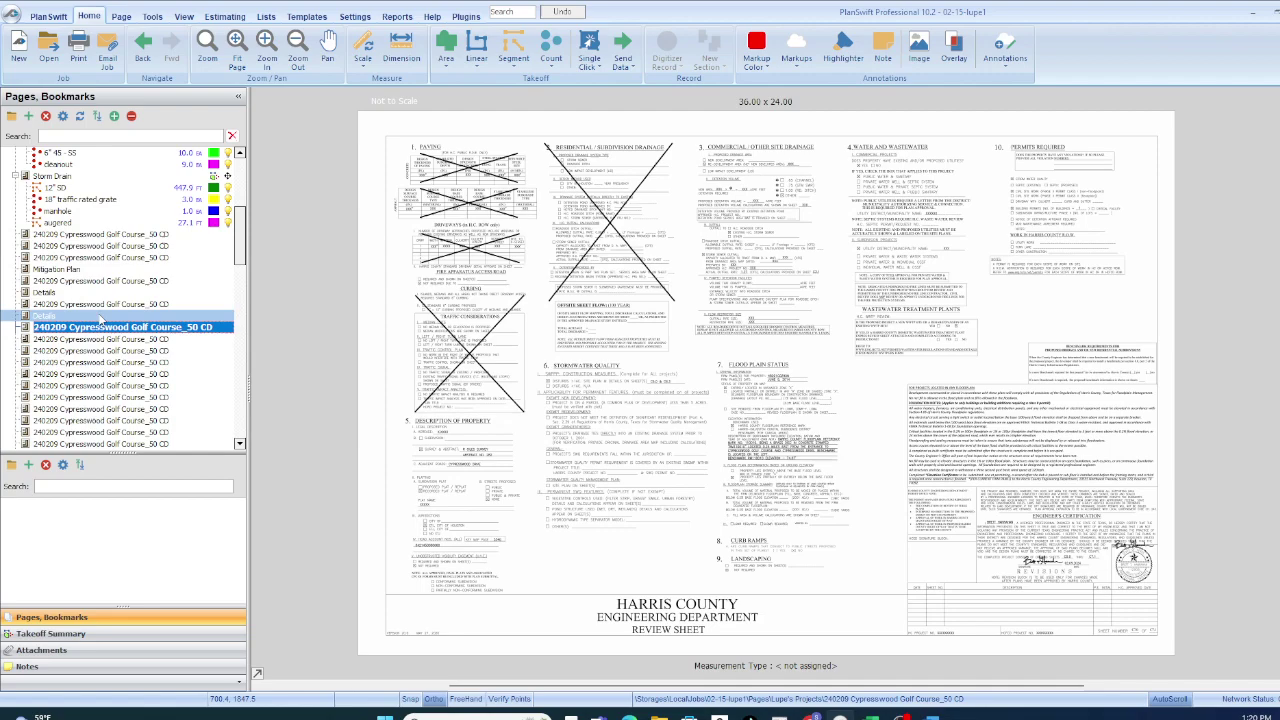
# Examine the water, sanitary and storm bedding and backfill detail for a dry stable trench on sheet C6.1.
pyautogui.click(95, 305)
pyautogui.scroll(4, 910, 440)
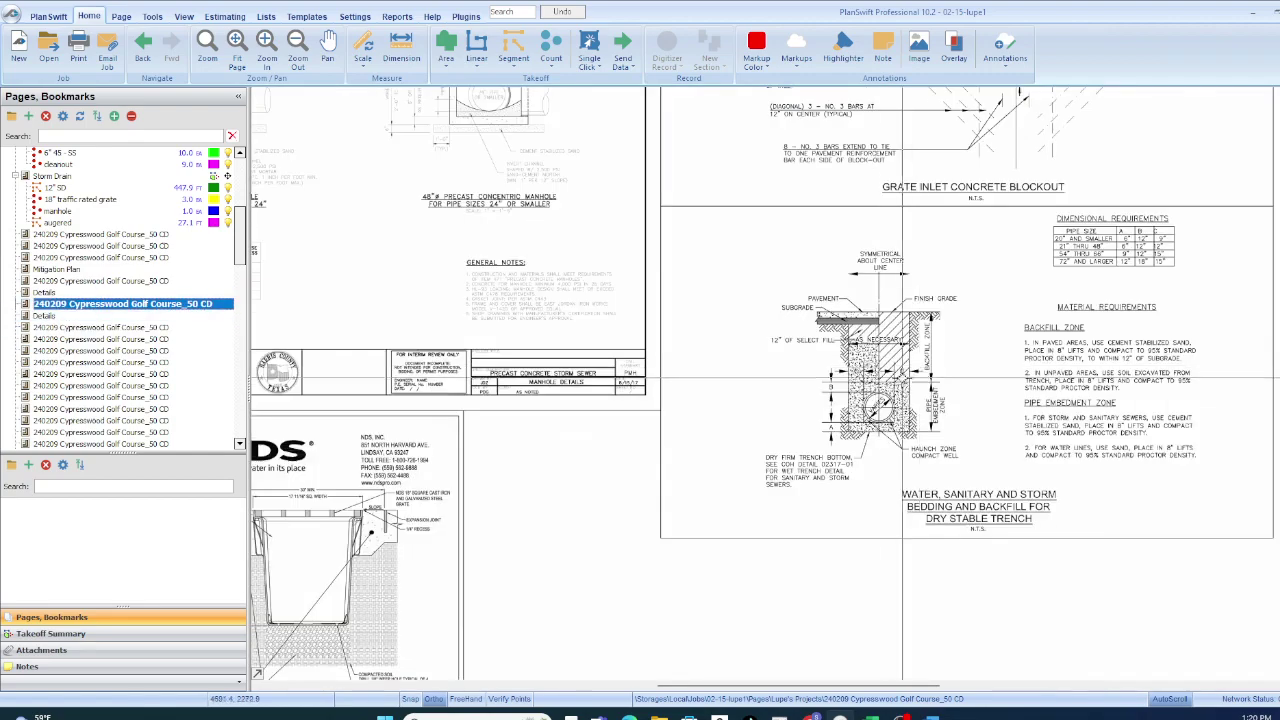
pyautogui.scroll(3, 966, 461)
pyautogui.scroll(-4, 958, 461)
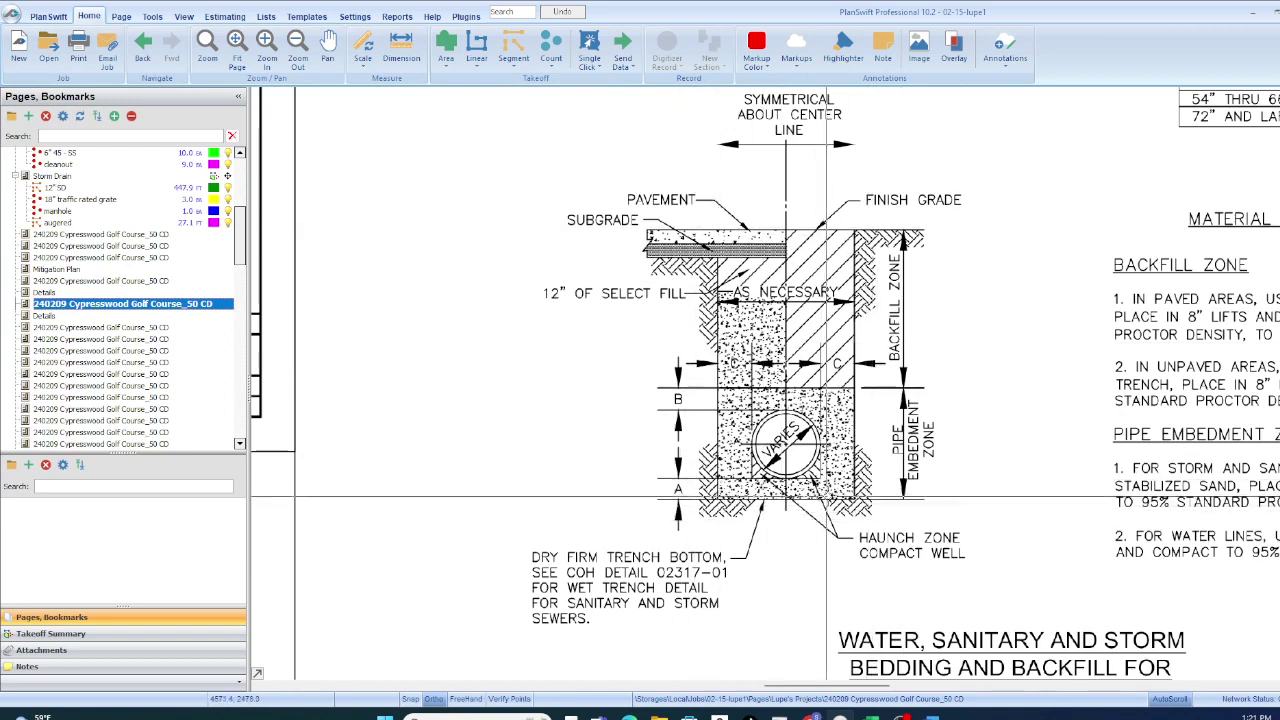
pyautogui.scroll(2, 790, 404)
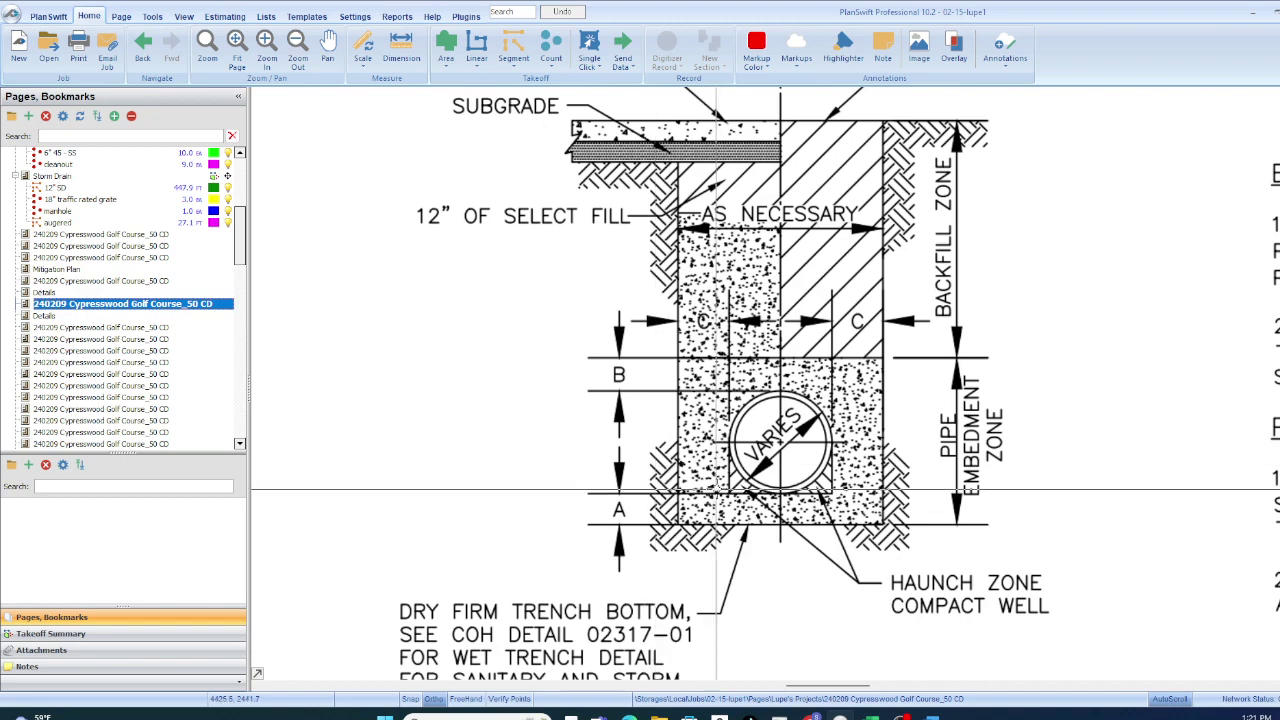
pyautogui.scroll(-1, 700, 430)
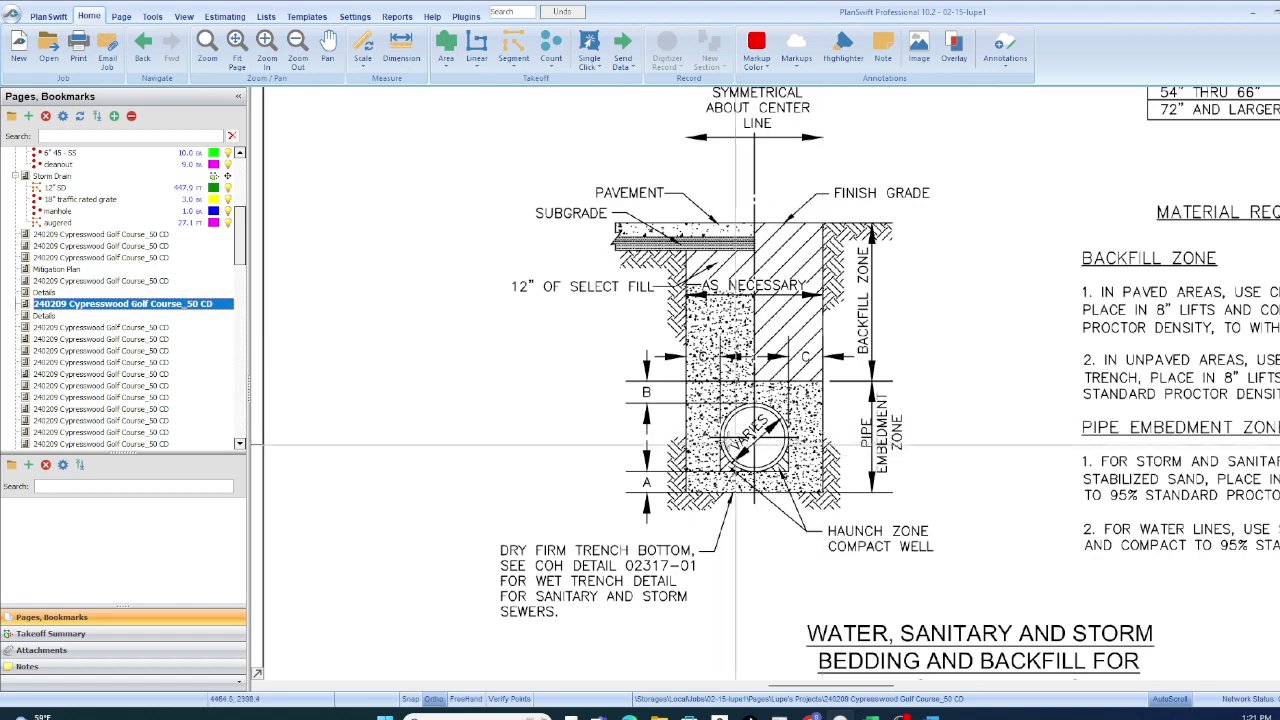
# Read the trench detail's dimensional requirements table for the A, B and C clearances by pipe size.
pyautogui.scroll(-3, 736, 445)
pyautogui.scroll(4, 844, 298)
pyautogui.scroll(2, 903, 229)
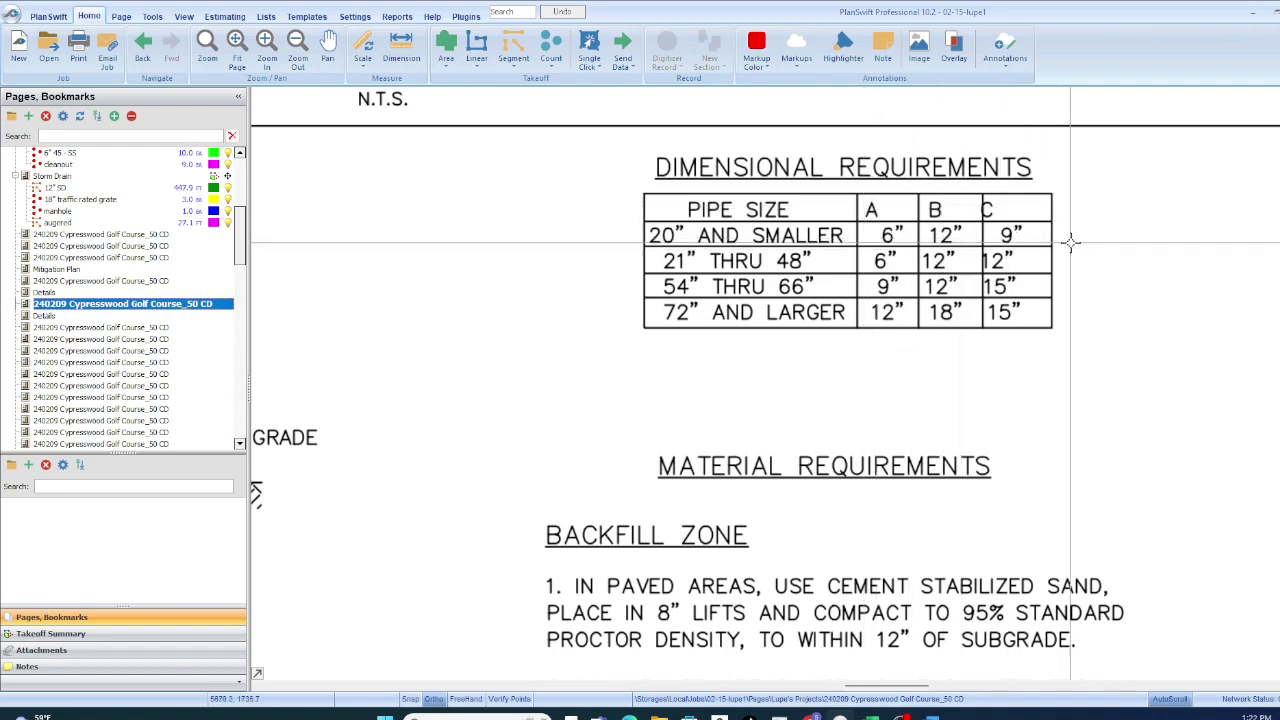
# Compare the trench section's A, B and C dimensions, pipe embedment zone and backfill zone with the adjoining material requirements.
pyautogui.scroll(-4, 1071, 242)
pyautogui.scroll(5, 779, 413)
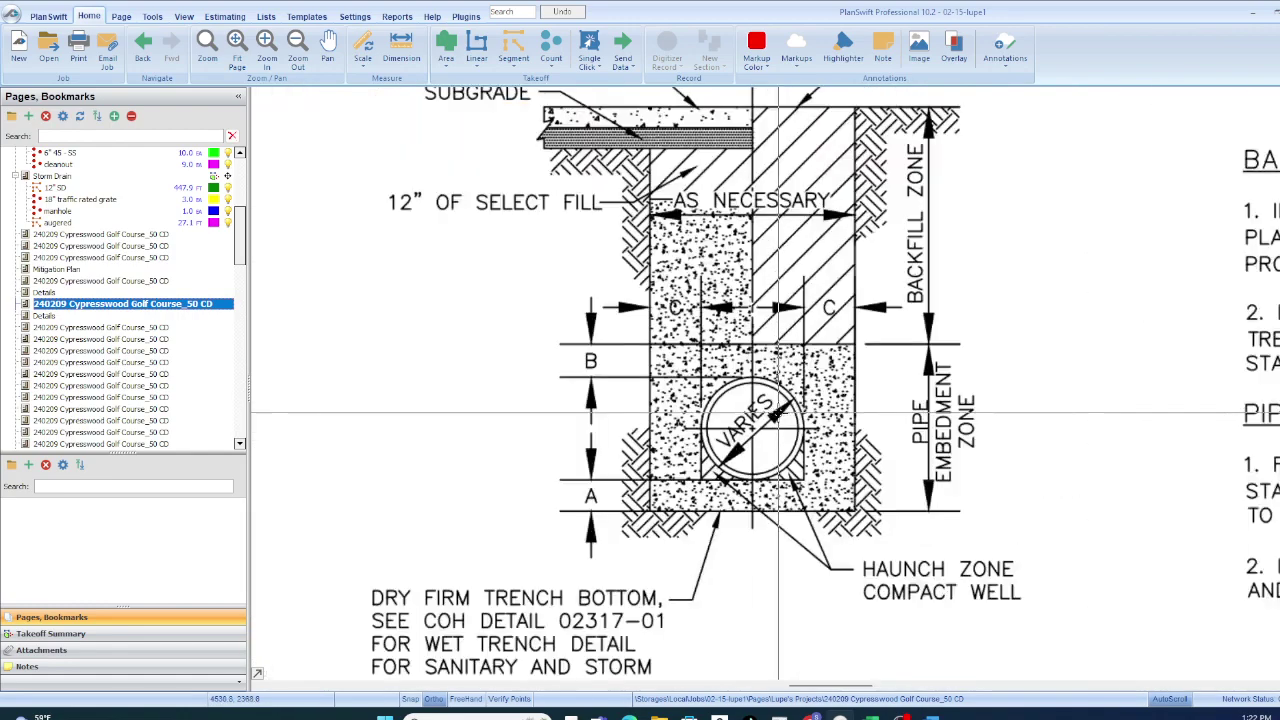
pyautogui.scroll(2, 779, 413)
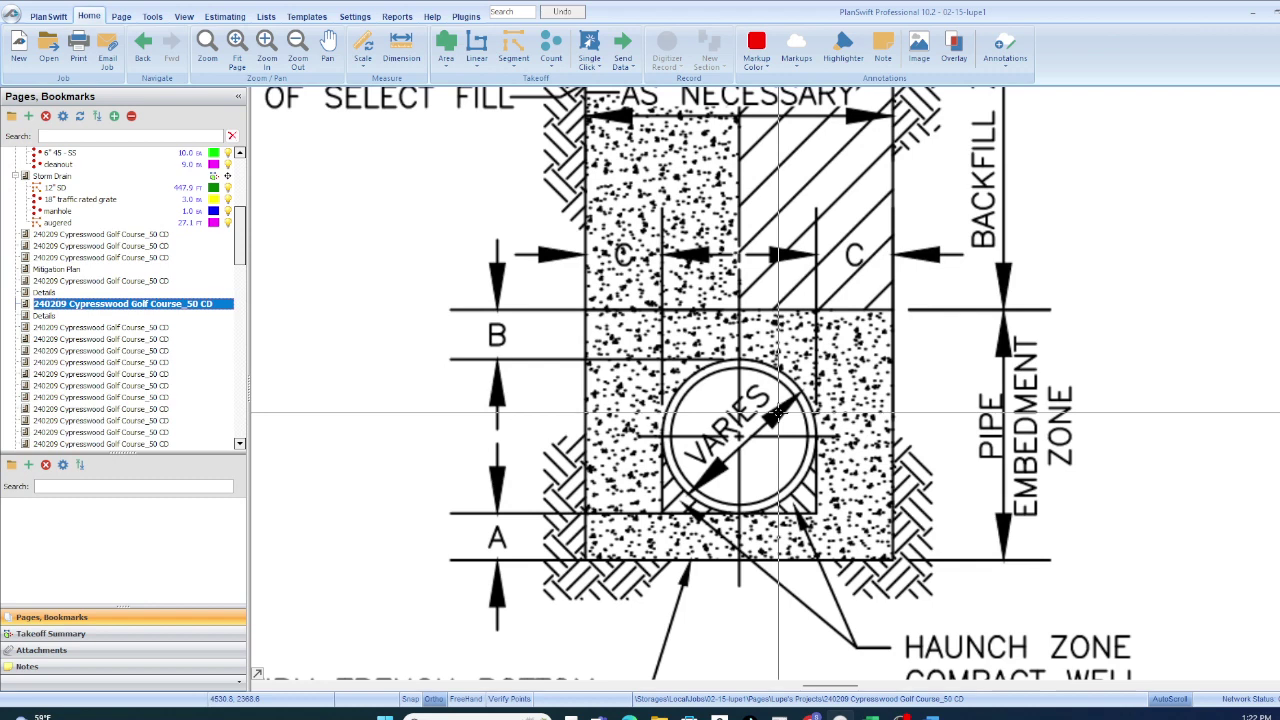
pyautogui.scroll(-2, 742, 400)
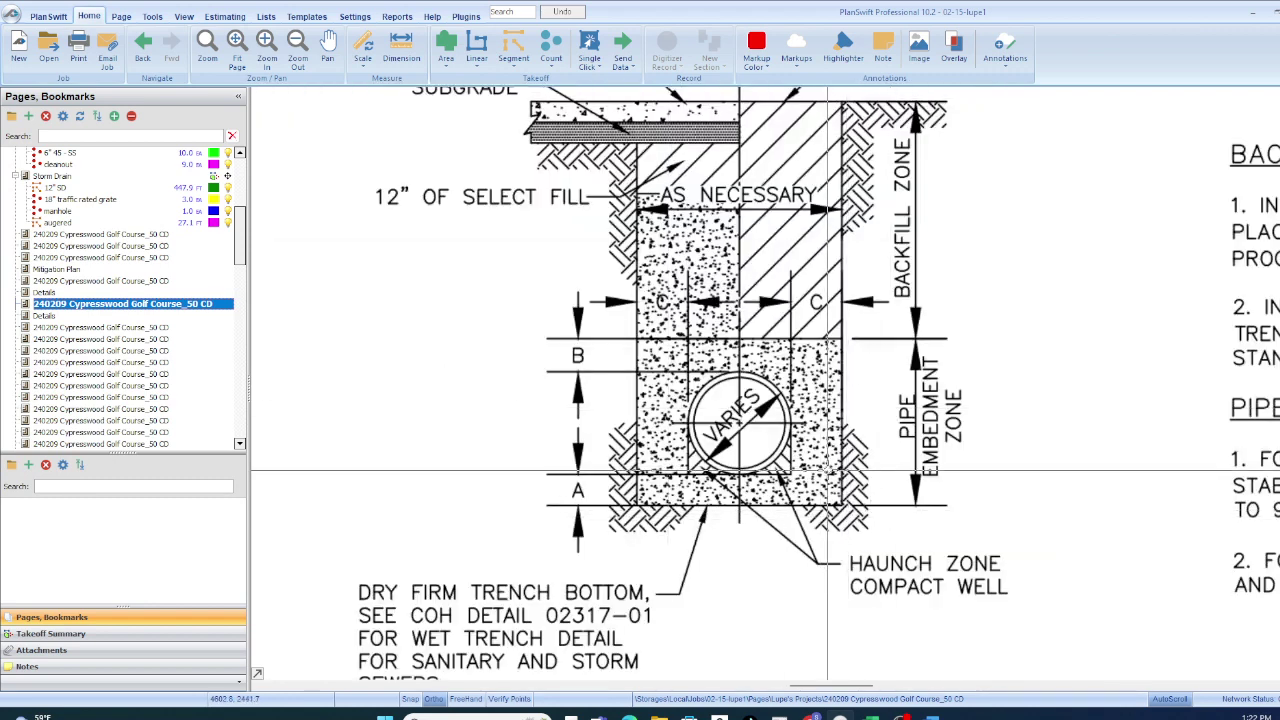
pyautogui.scroll(-2, 913, 522)
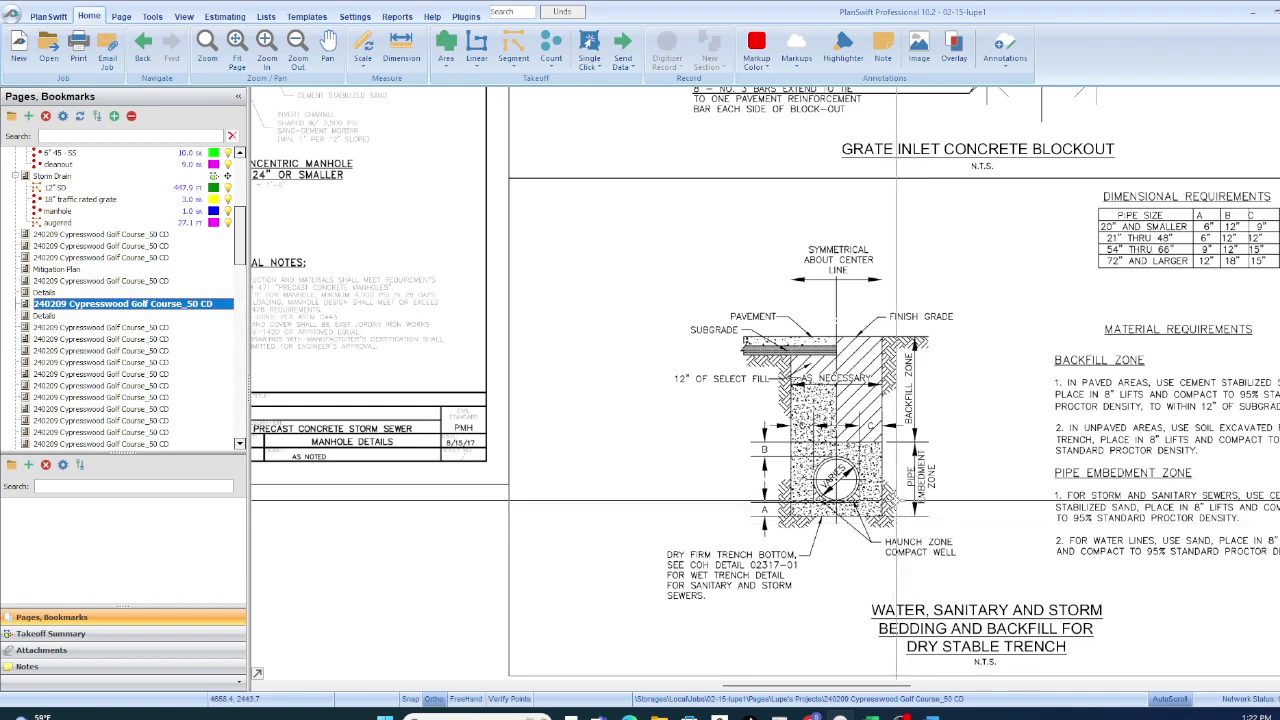
pyautogui.scroll(2, 905, 518)
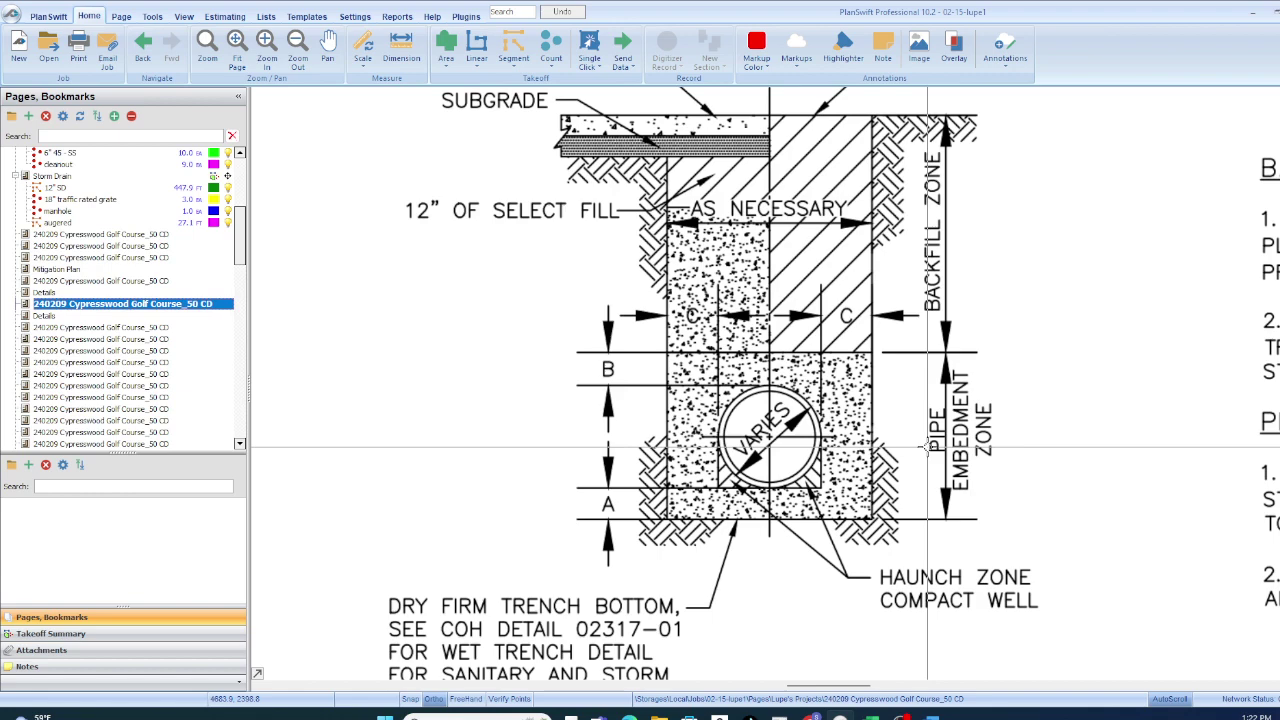
pyautogui.scroll(-3, 929, 445)
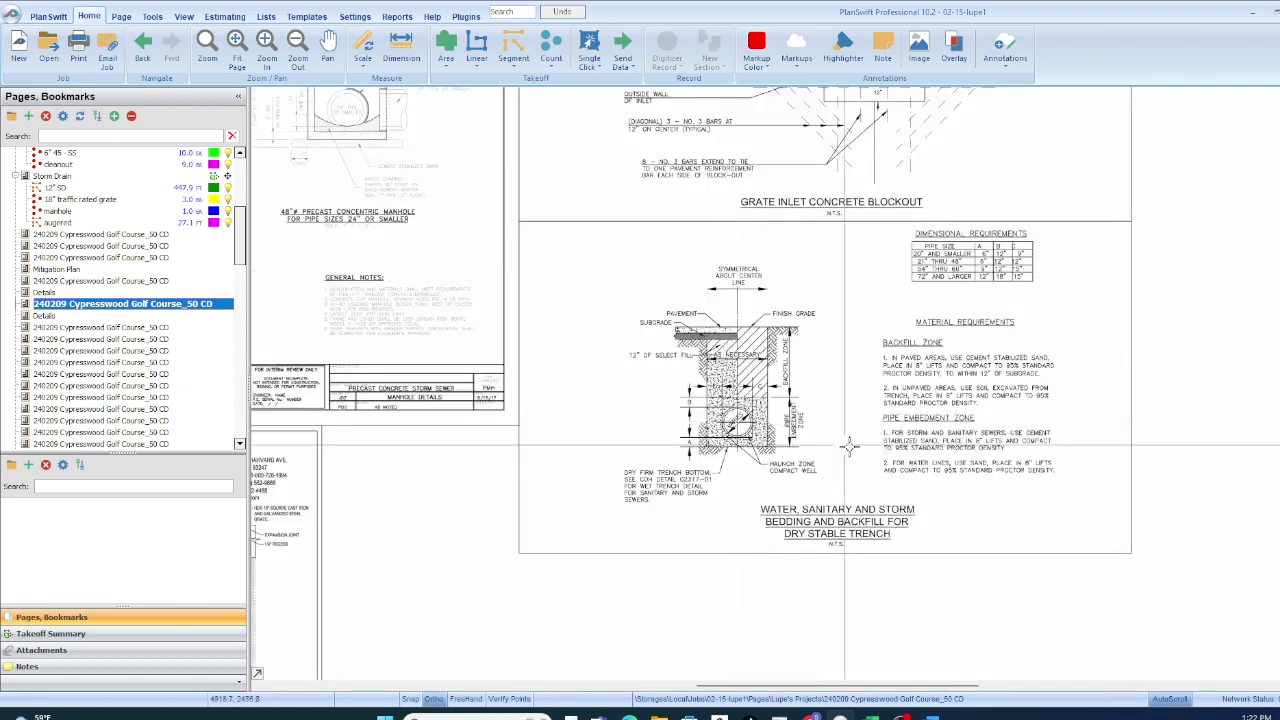
# Switch to the Excel takeoff workbook and review its Excavation/Trenching & Backfill and Misc. items down to the total.
pyautogui.click(870, 716)
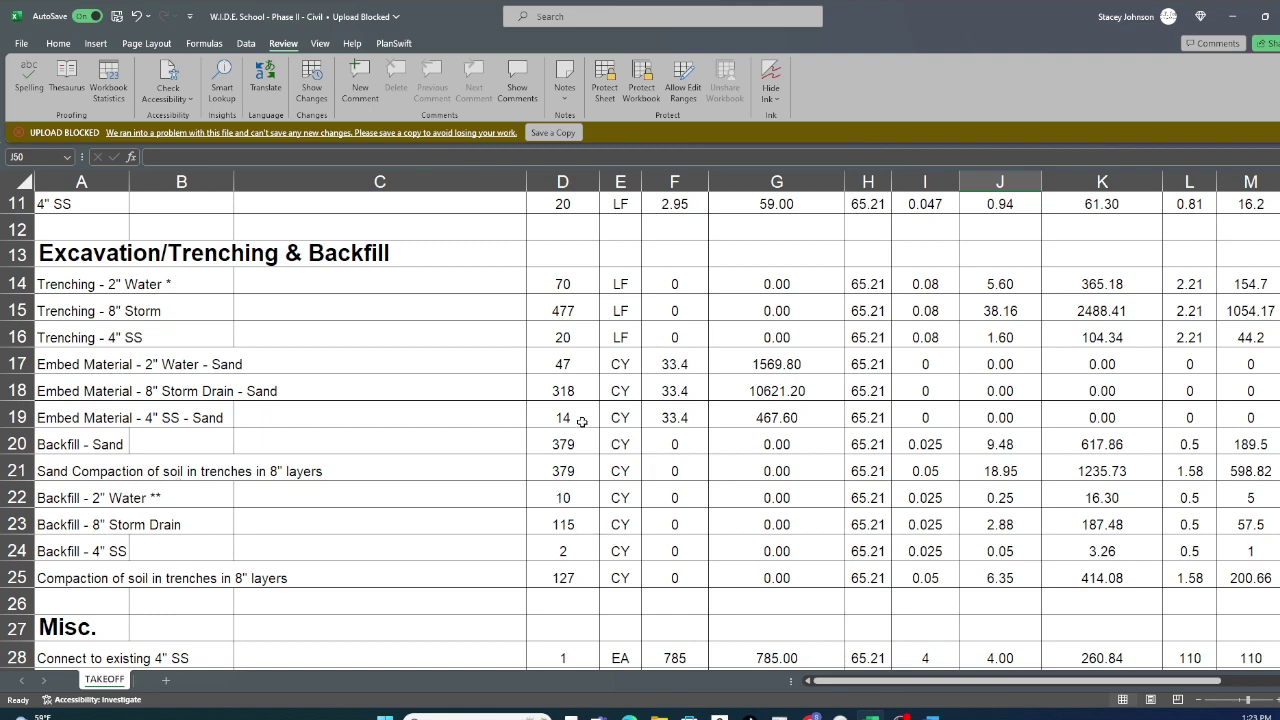
pyautogui.scroll(-3, 579, 372)
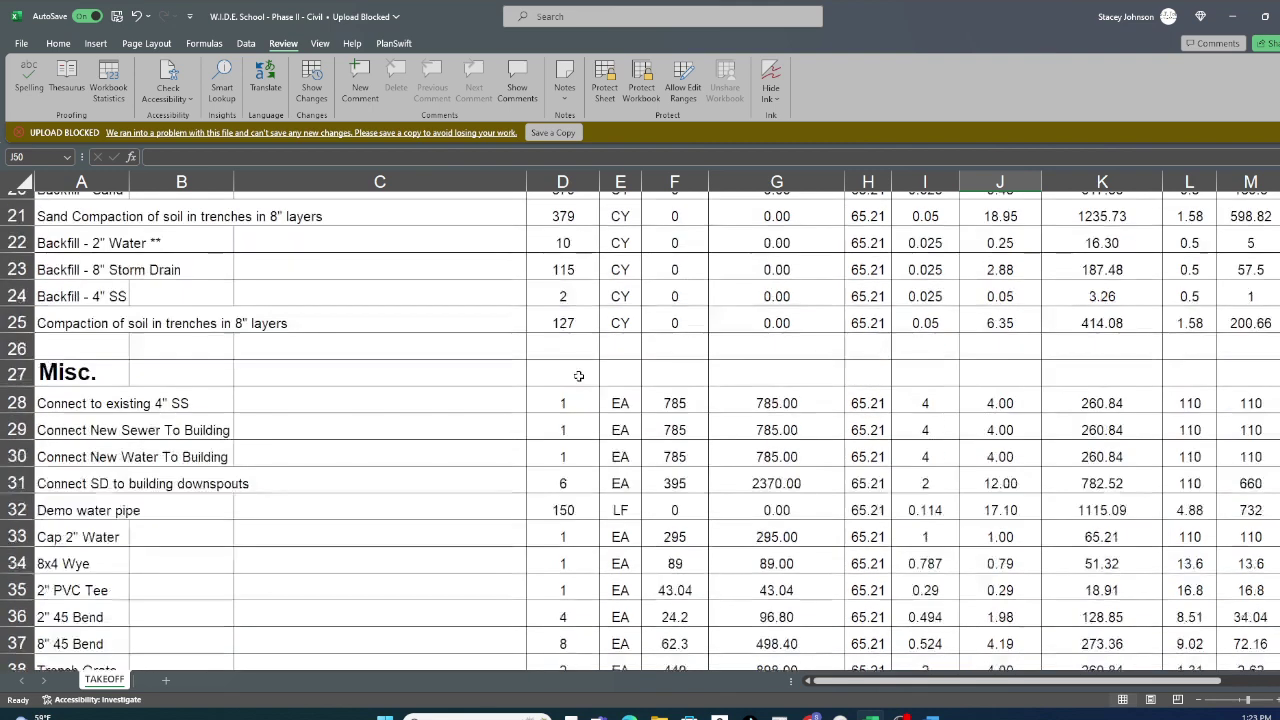
pyautogui.scroll(-2, 579, 376)
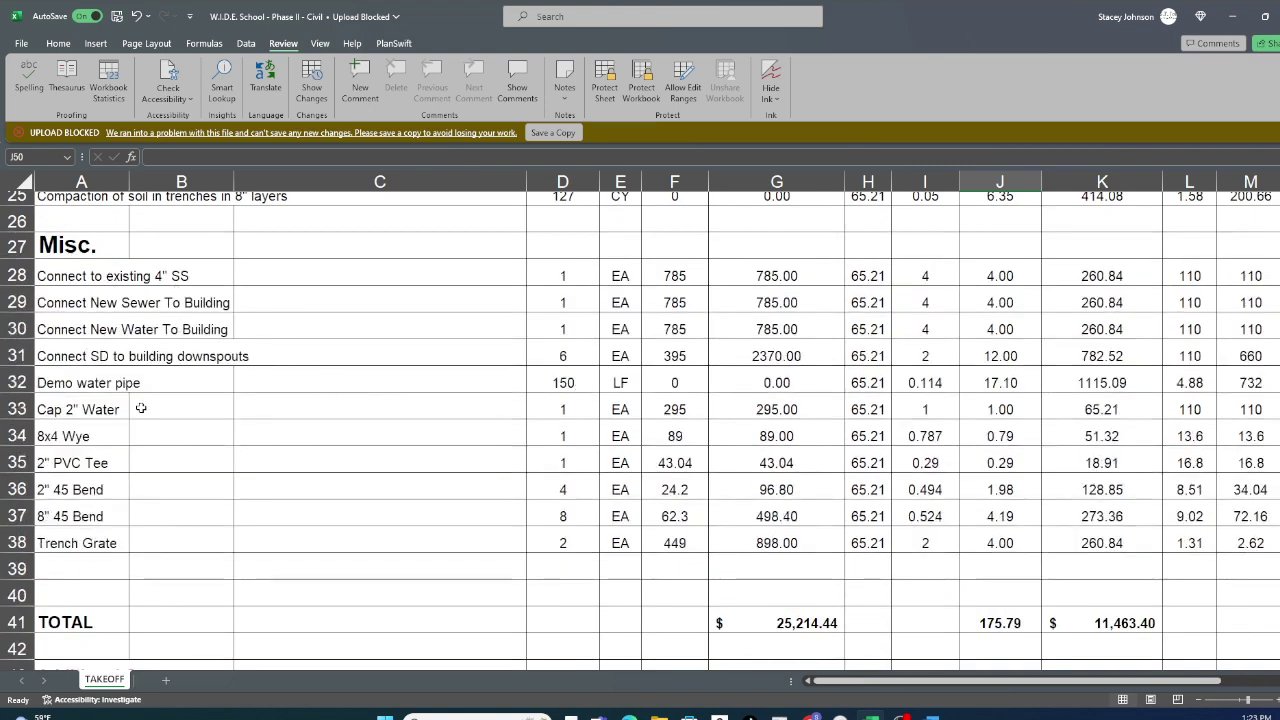
# Review the takeoff's Additional Costs section and the overhead, profit, tax and bid total rows, ending back at the header.
pyautogui.scroll(-3, 232, 430)
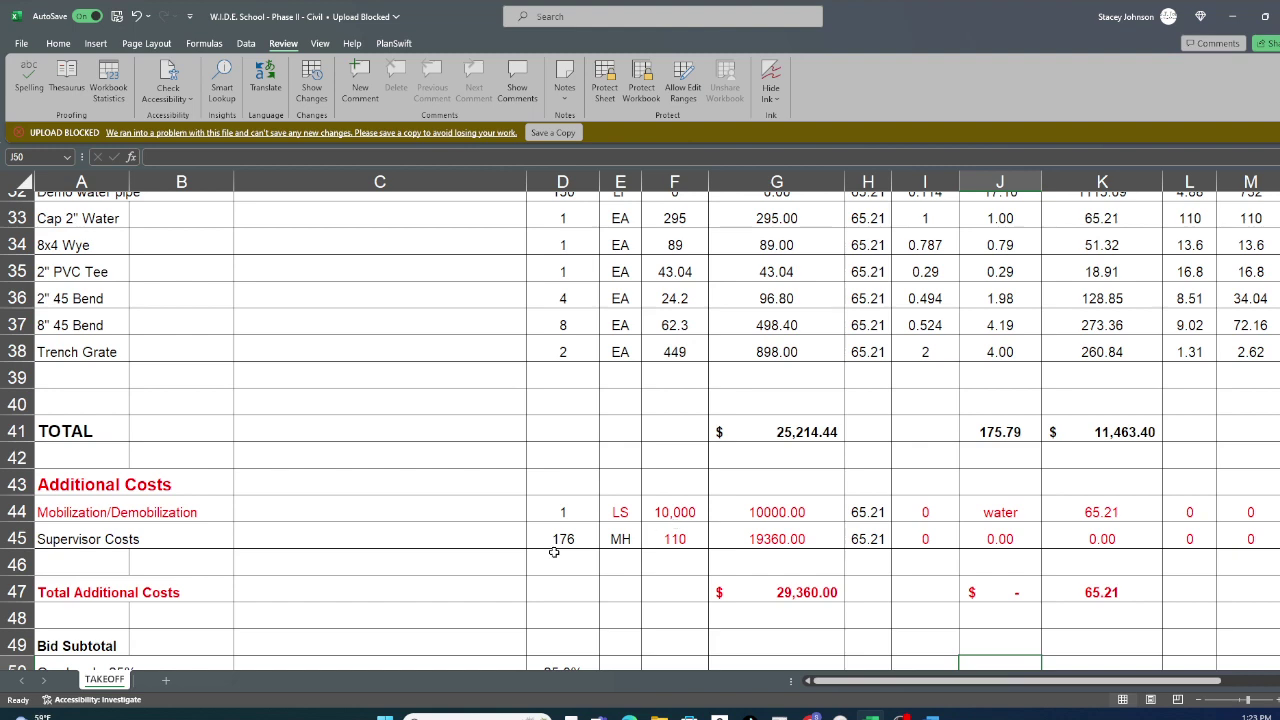
pyautogui.scroll(-2, 480, 551)
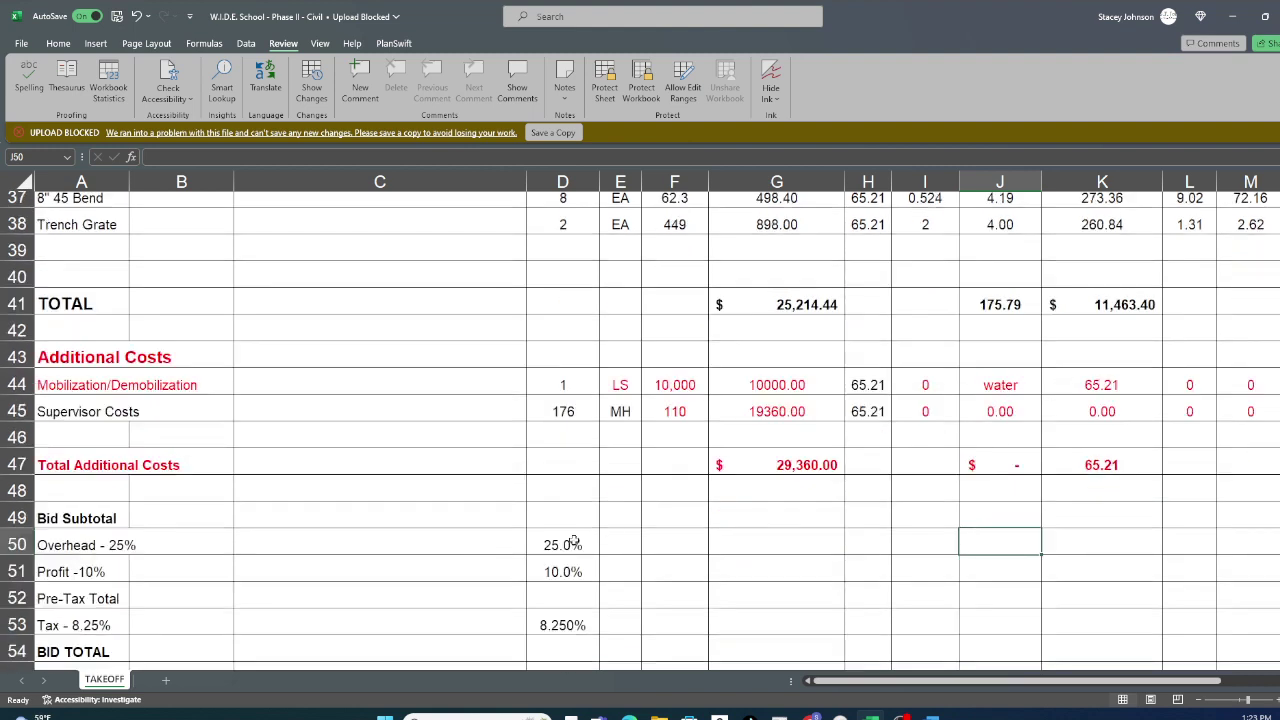
pyautogui.scroll(2, 593, 531)
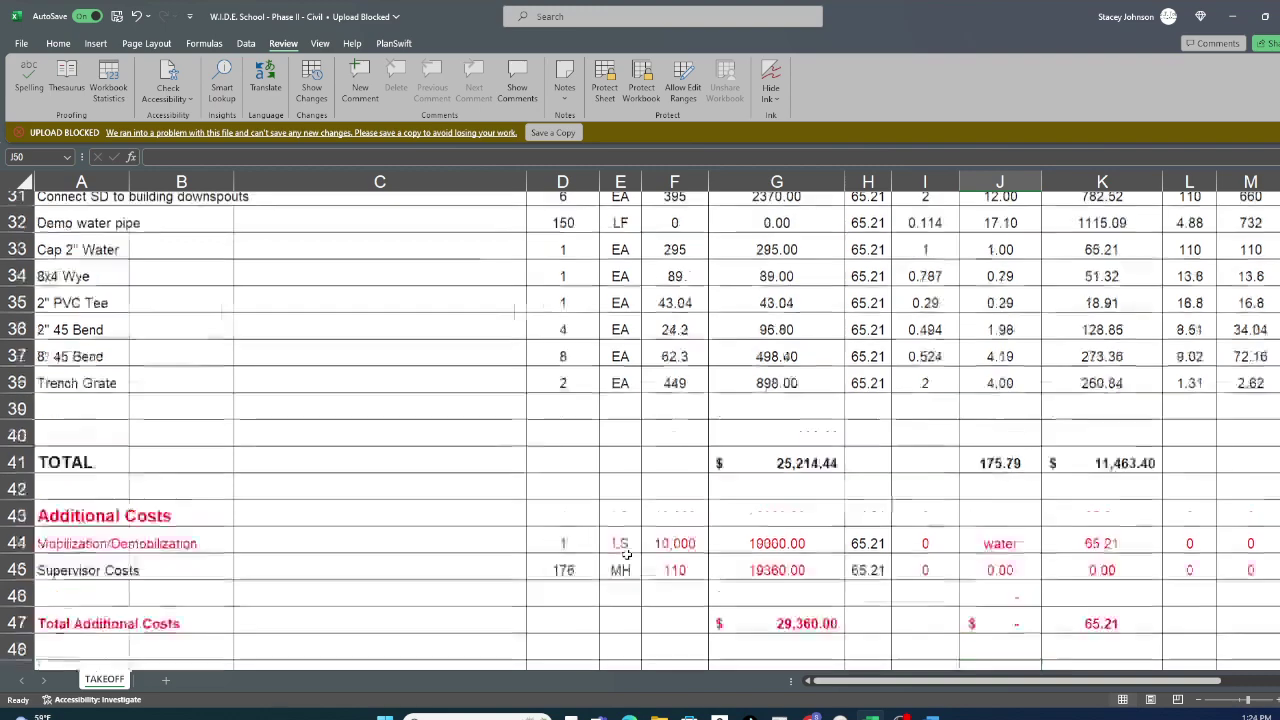
pyautogui.scroll(10, 625, 557)
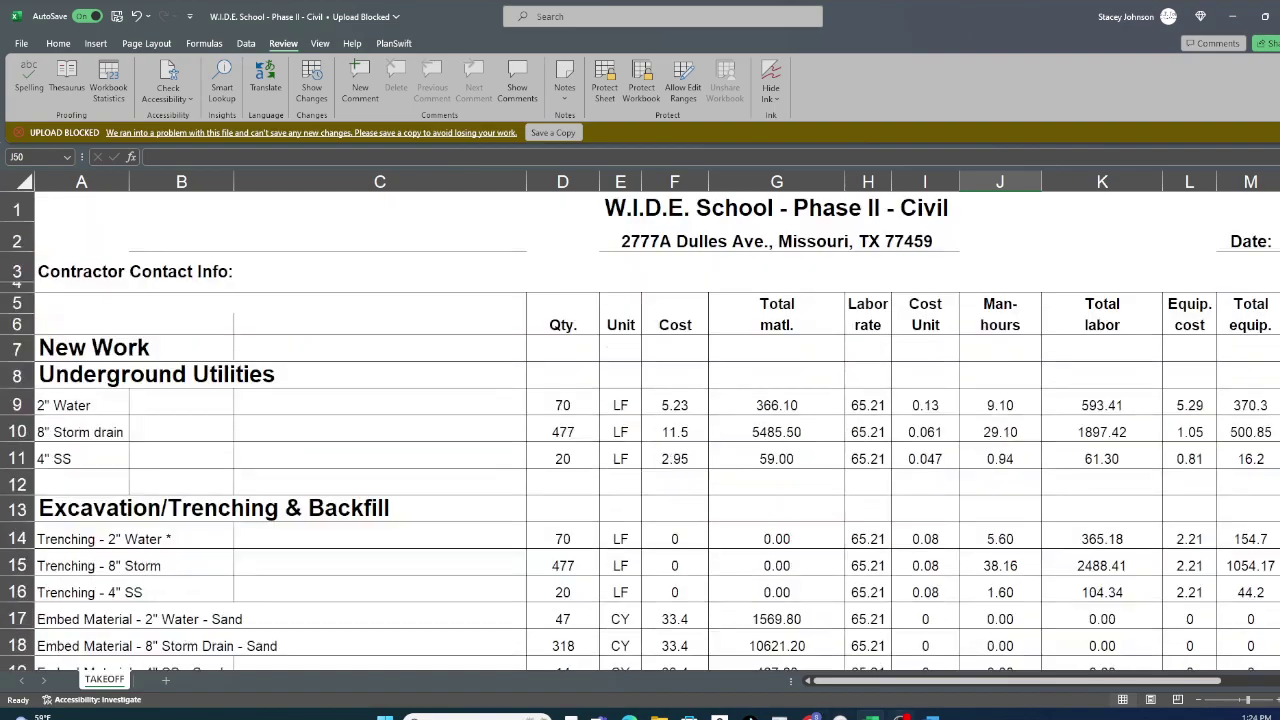
# Switch to PlanSwift to view the utility plan with its cleanout takeoff, and return to Excel to compare the utilities and trenching items.
pyautogui.hotkey('alt', 'Tab')
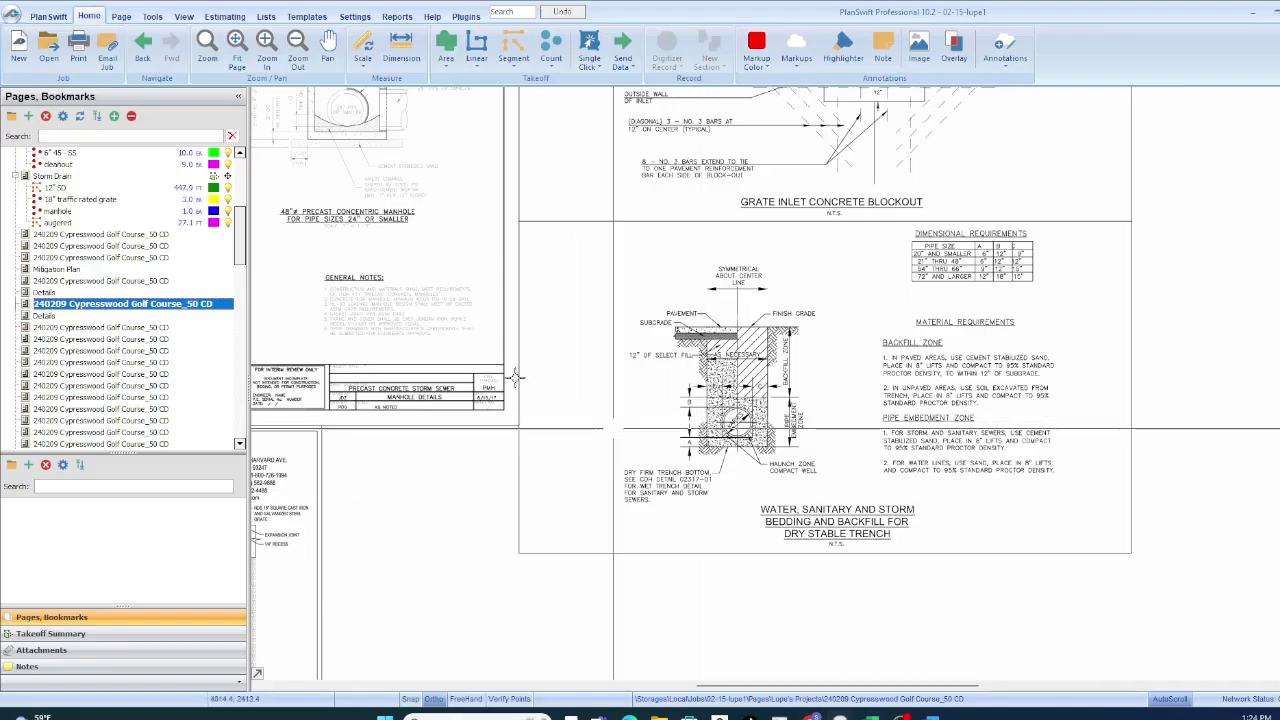
pyautogui.click(76, 166)
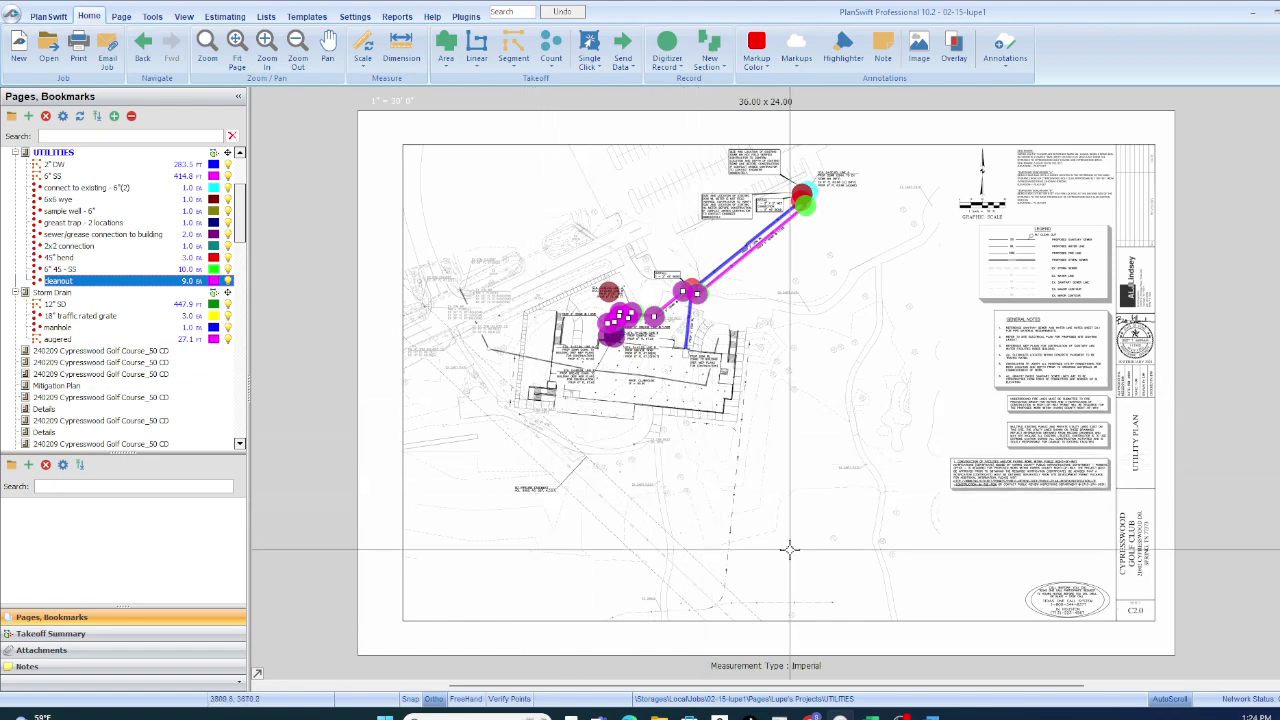
pyautogui.click(871, 717)
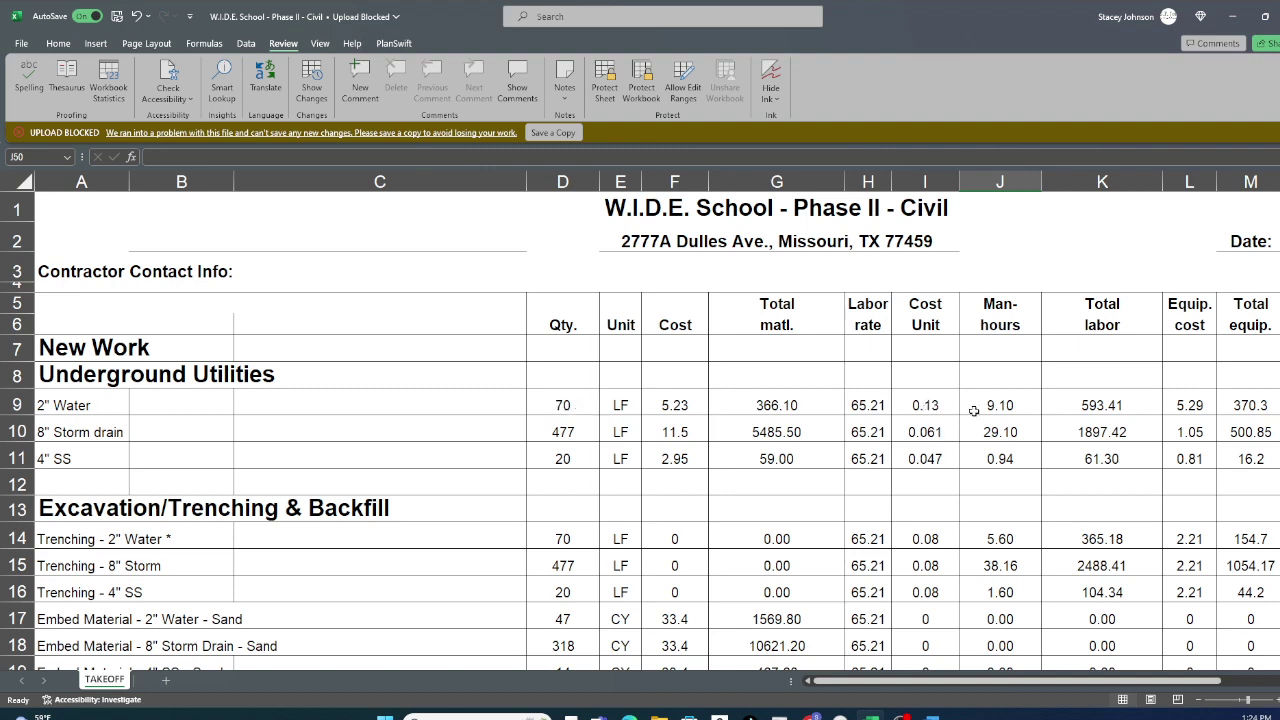
pyautogui.scroll(-3, 756, 438)
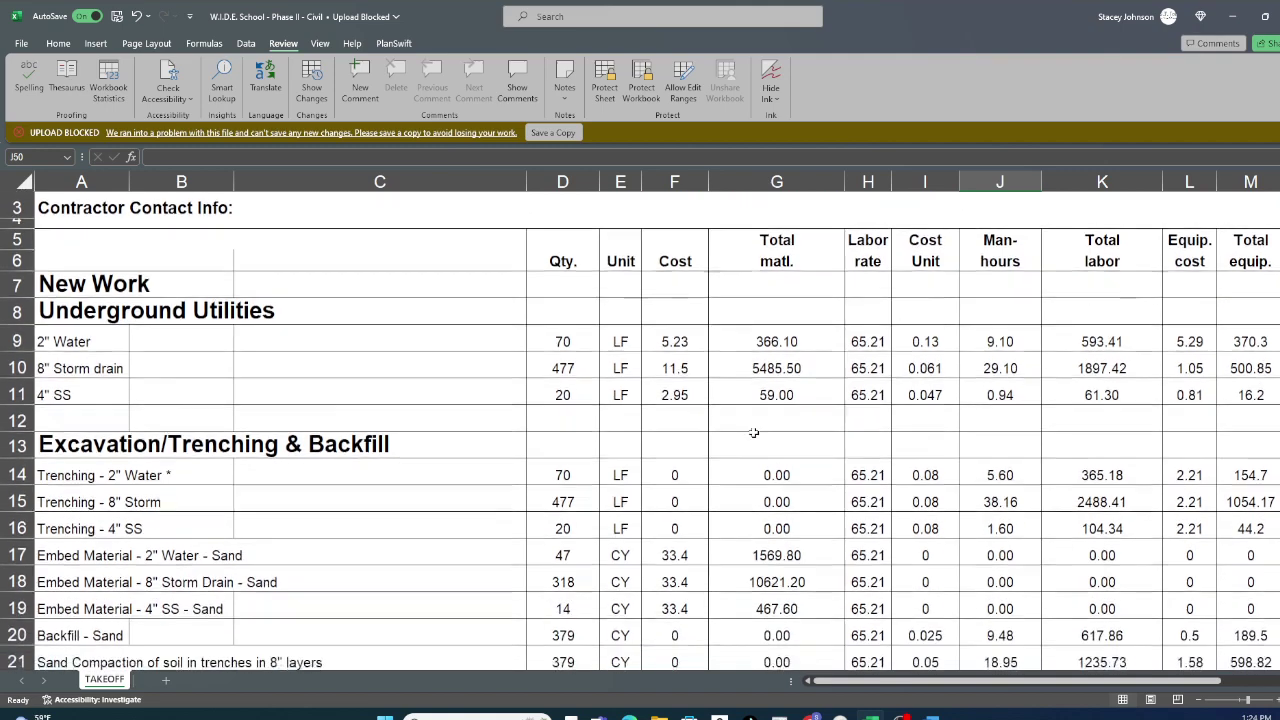
pyautogui.scroll(-2, 758, 440)
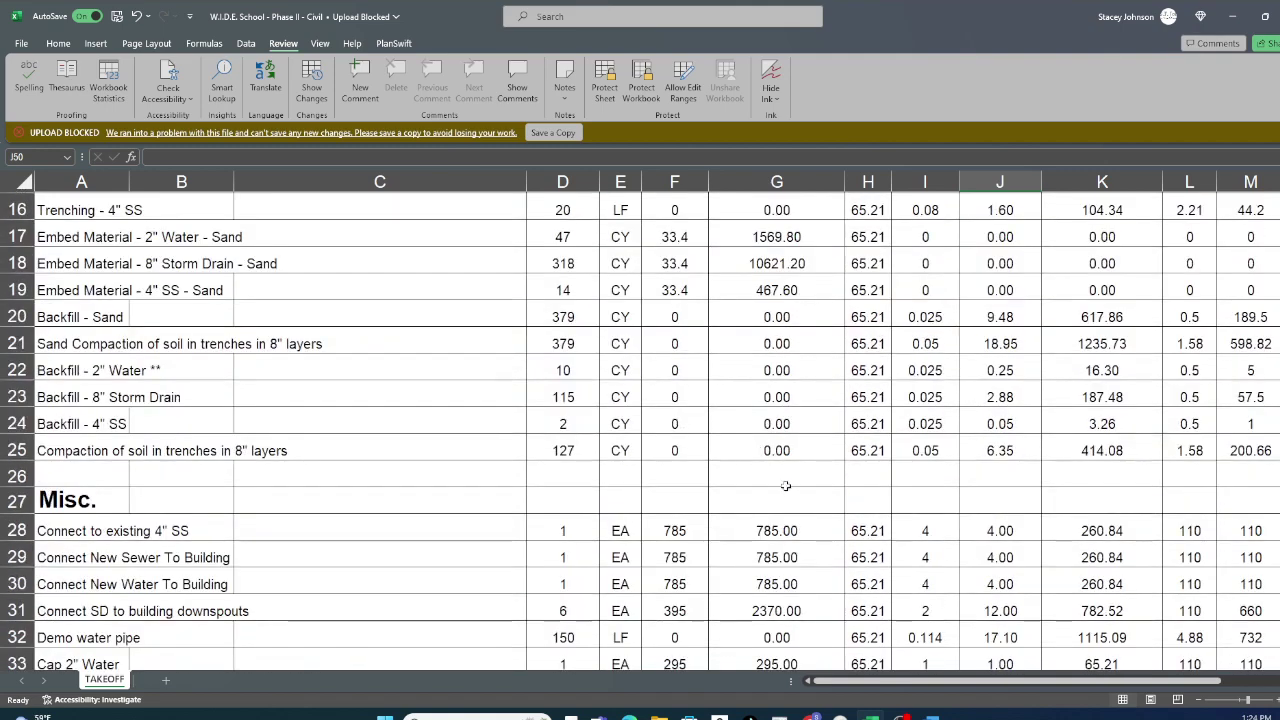